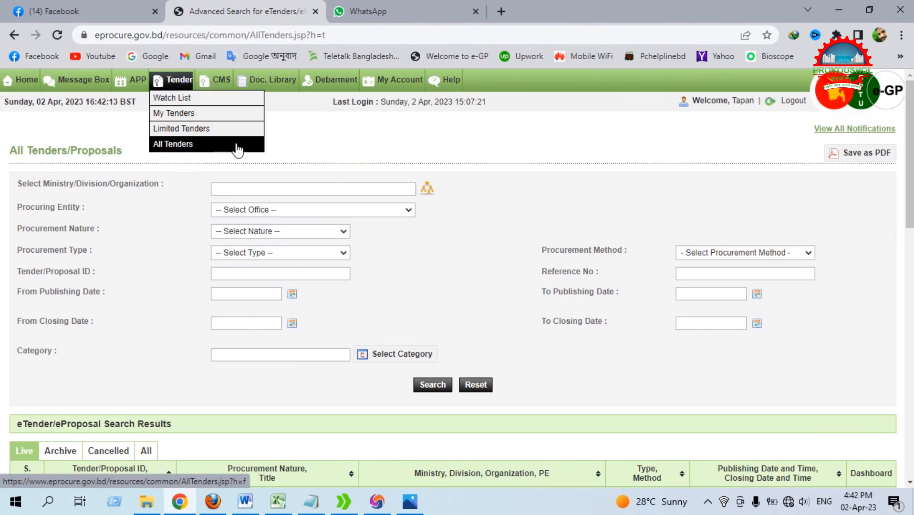
Search for tender 791157, open its Docs tab, and reach the 4000.00 BDT document-fee payment page
scroll(347, 153, "down", 1)
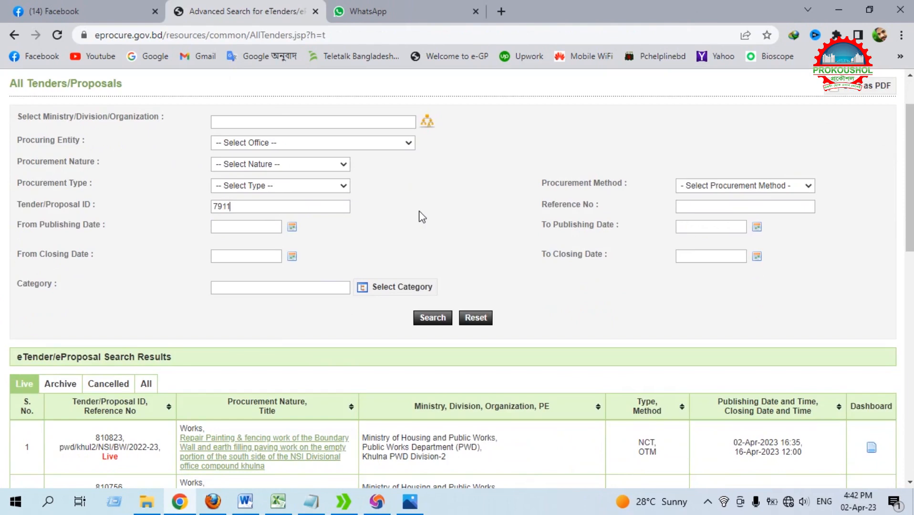
left_click(429, 320)
scroll(505, 215, "down", 2)
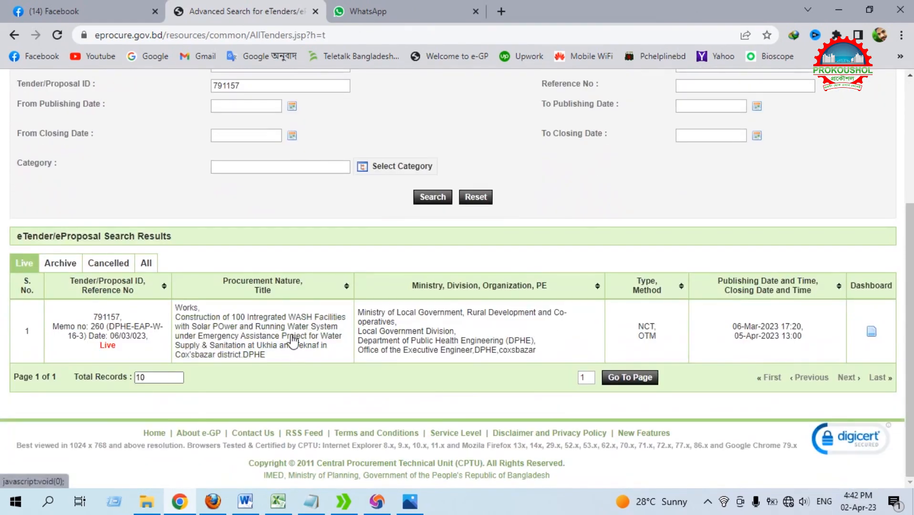
left_click(870, 332)
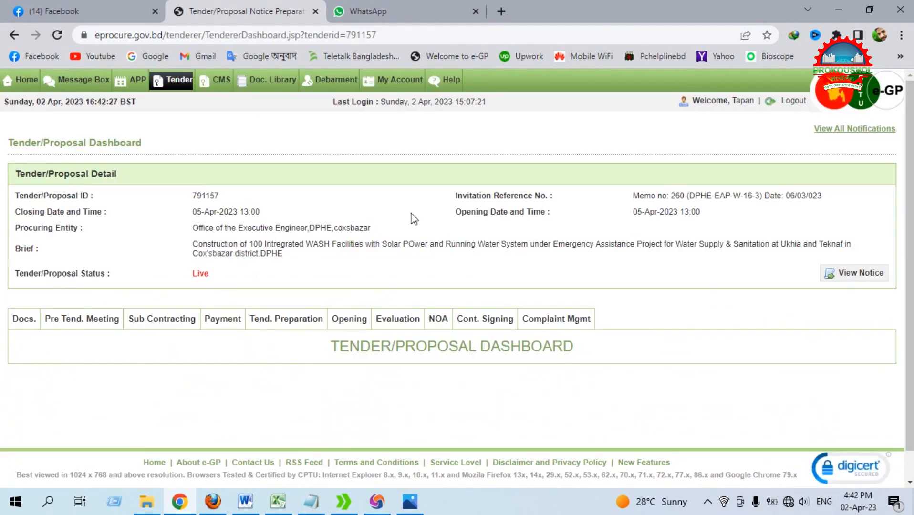
scroll(414, 219, "down", 1)
left_click(21, 297)
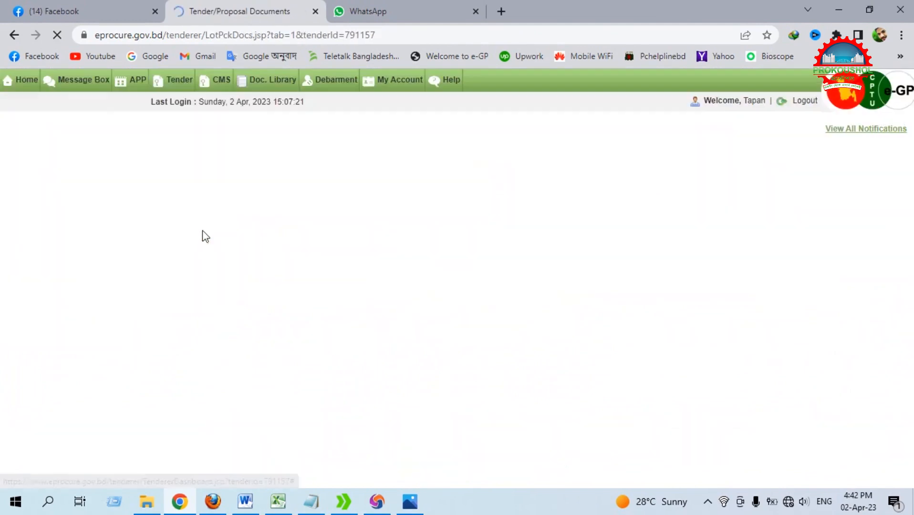
scroll(205, 236, "down", 3)
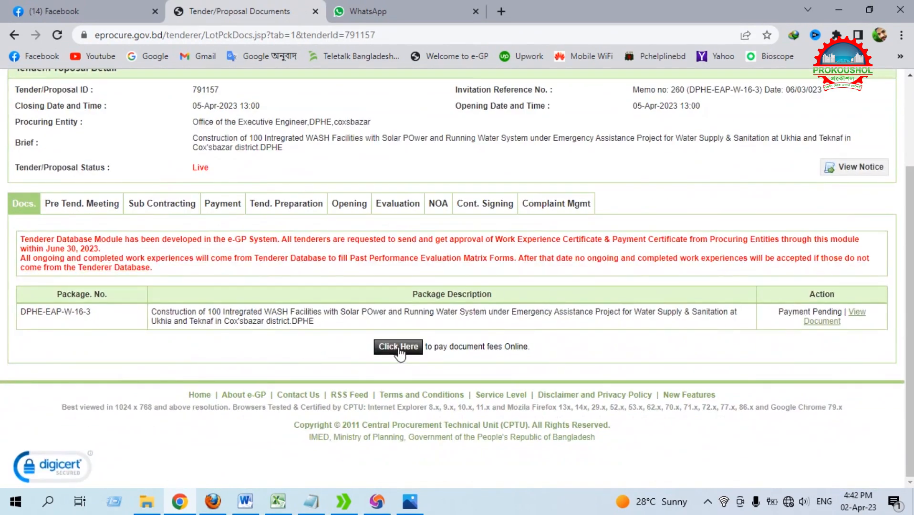
left_click(399, 347)
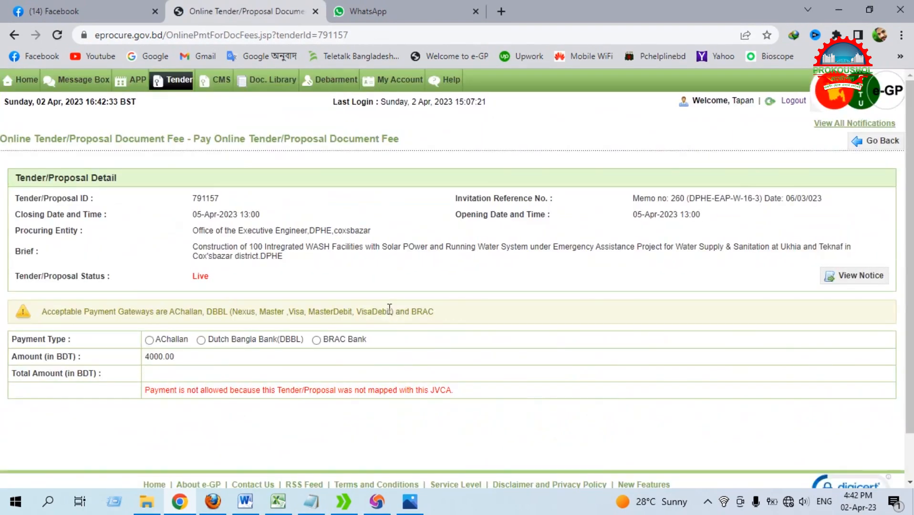
Bring up the SSL-RI JV partner configuration showing shares of 60.000 and 40.000
scroll(388, 310, "down", 1)
double_click(146, 342)
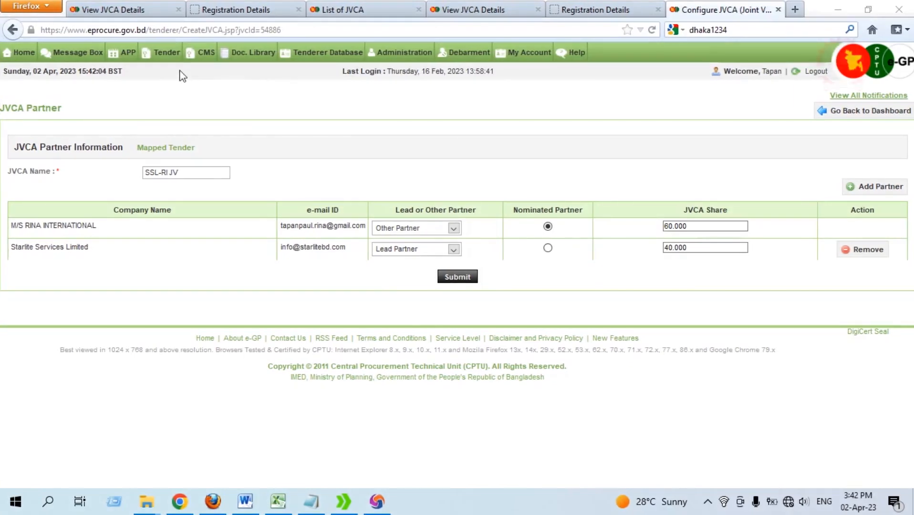
mouse_move(159, 54)
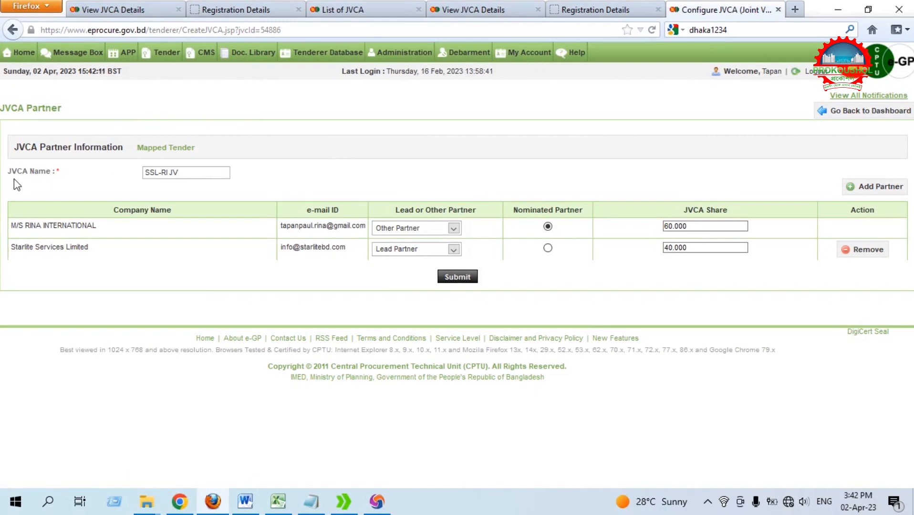
Keep M/S RINA INTERNATIONAL as Other Partner with its 60.000 share
left_click_drag(9, 178, 91, 179)
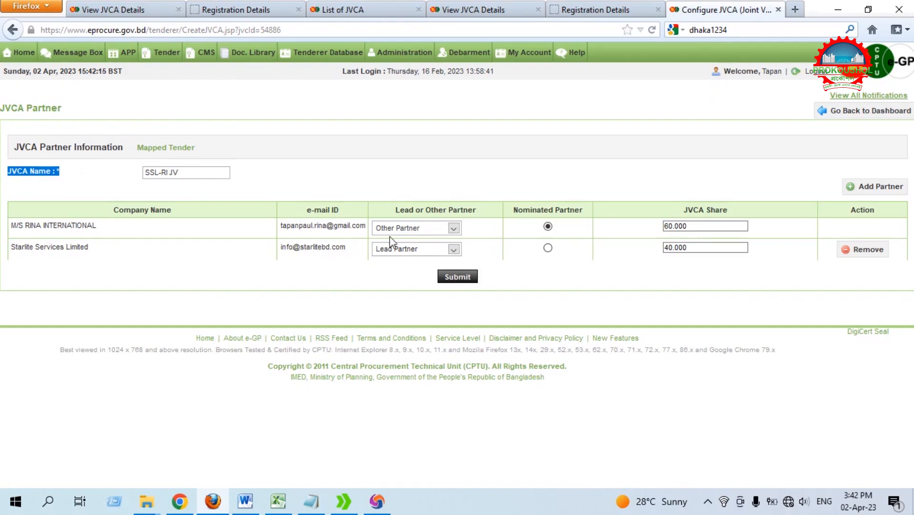
left_click(455, 228)
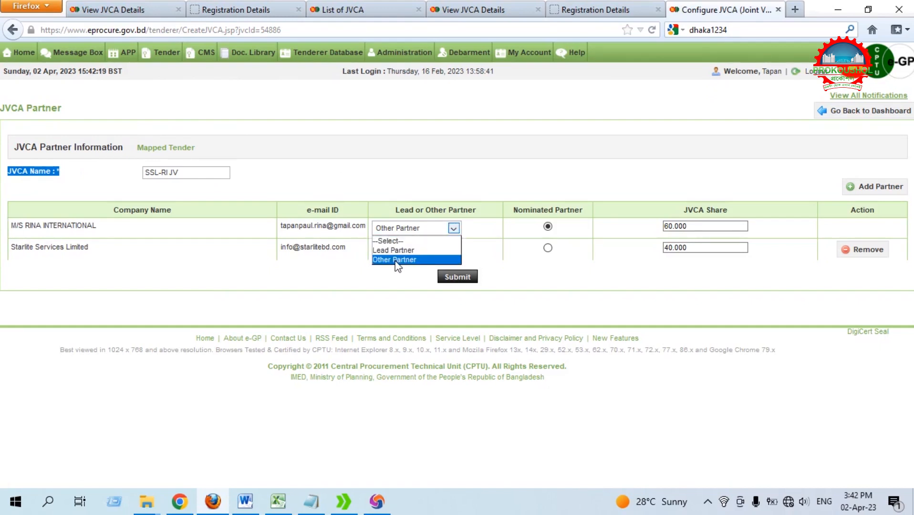
left_click(423, 260)
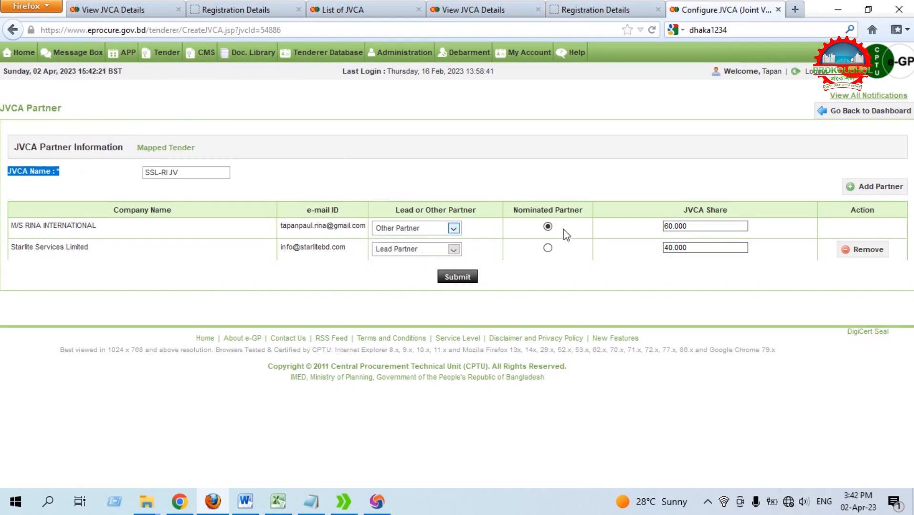
left_click_drag(698, 226, 643, 234)
left_click(735, 202)
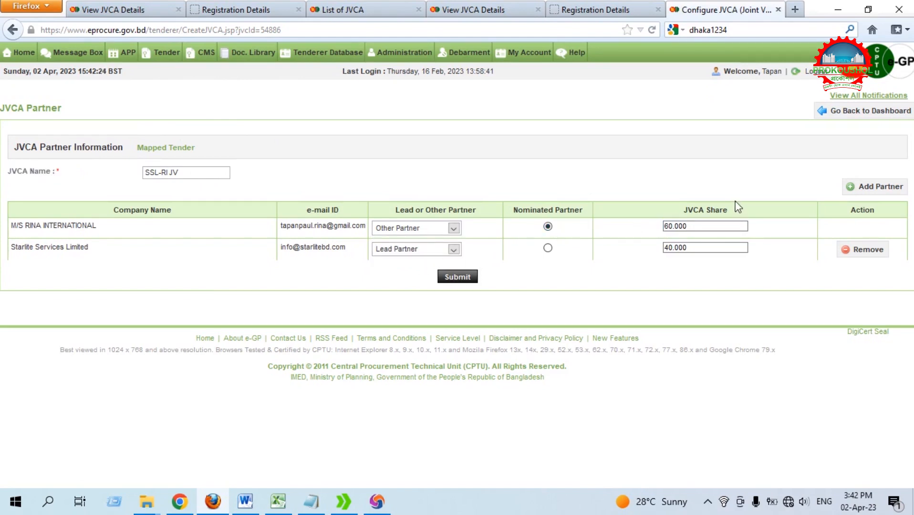
Add a partner by searching Starlite Services Limited's pasted e-mail address
left_click(880, 187)
left_click(415, 151)
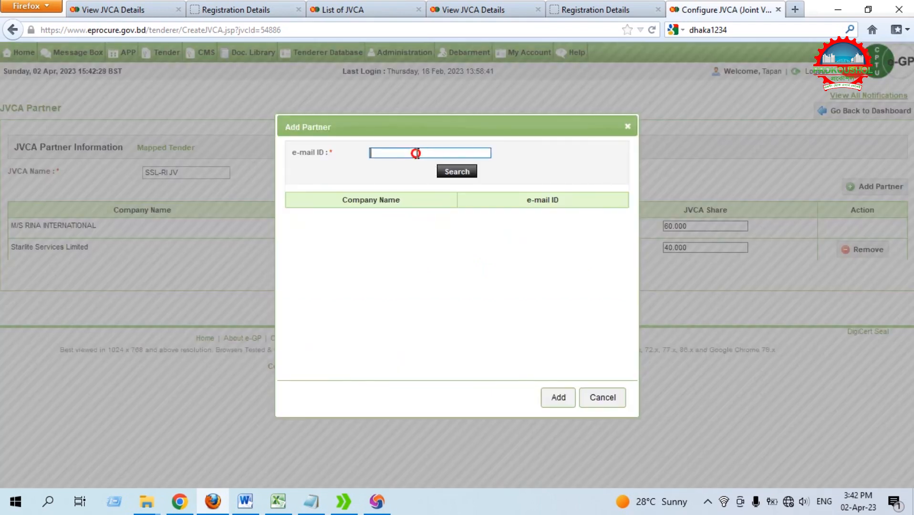
key("ctrl+v")
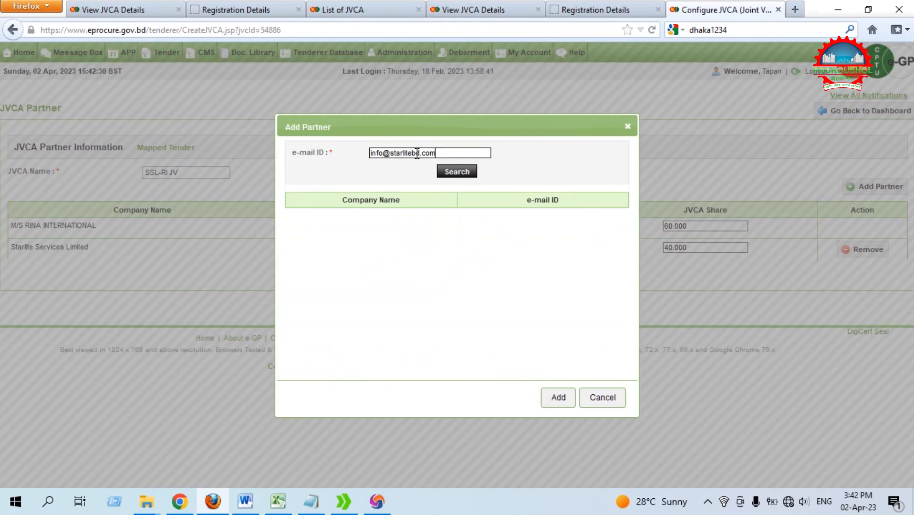
left_click(470, 175)
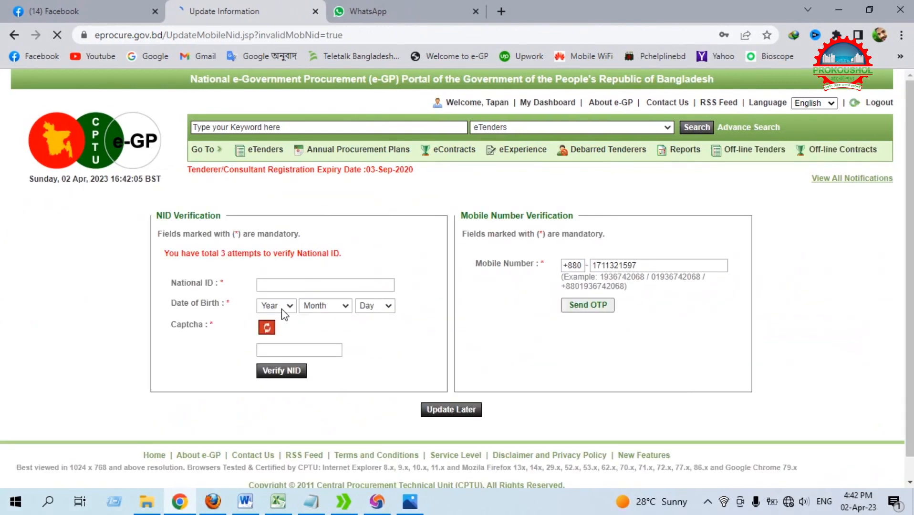
Advance-search tender 791157 and open its Docs tab showing DPHE-EAP-W-16-3 payment pending
left_click(758, 126)
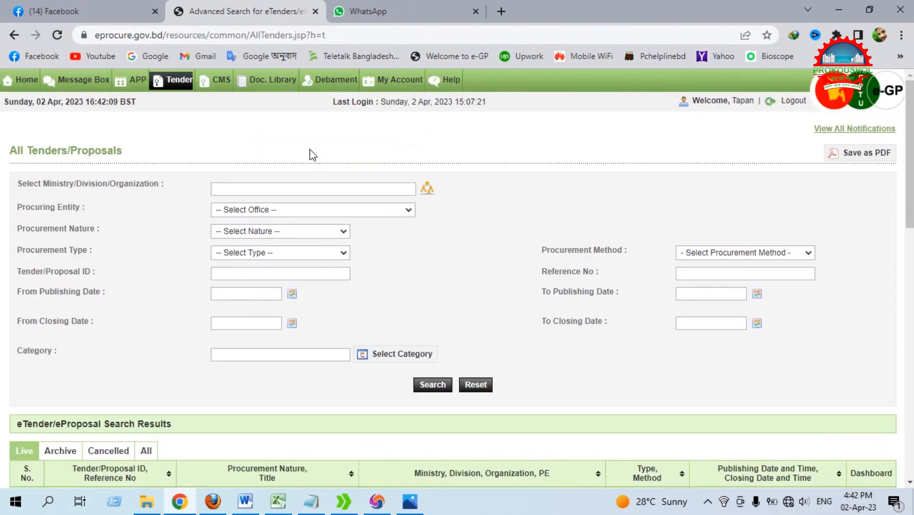
scroll(276, 212, "down", 1)
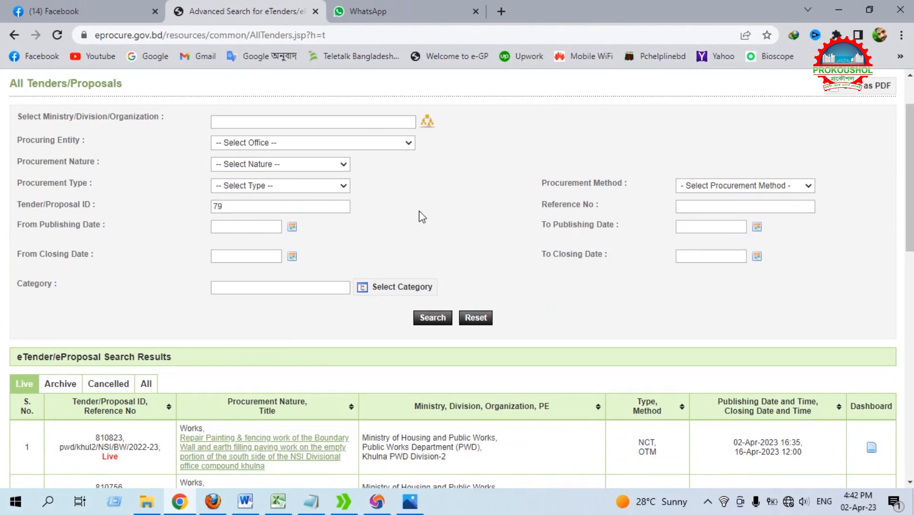
type("791157")
left_click(432, 318)
scroll(504, 215, "down", 2)
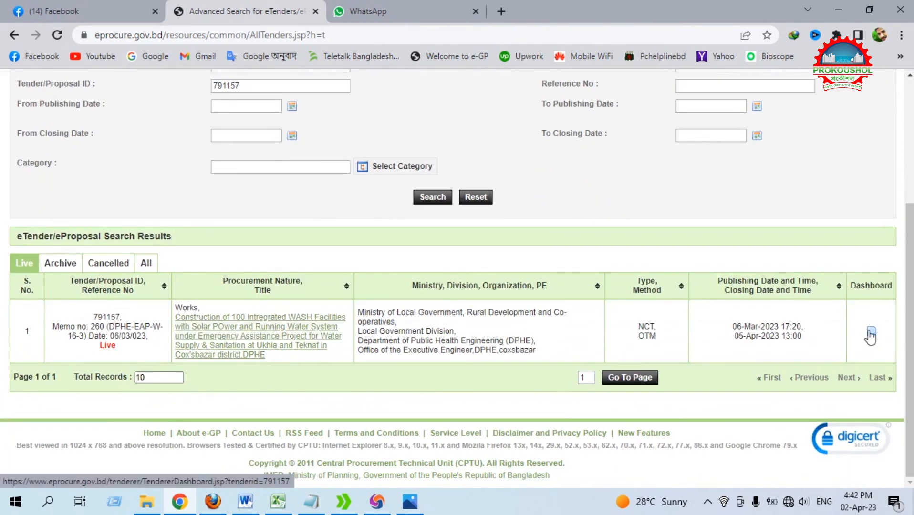
left_click(871, 334)
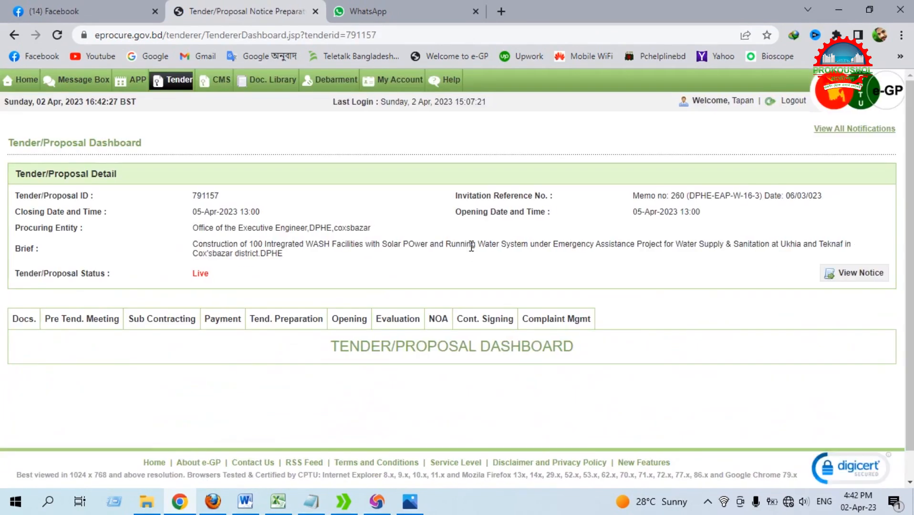
scroll(414, 219, "down", 1)
left_click(20, 295)
scroll(202, 234, "down", 3)
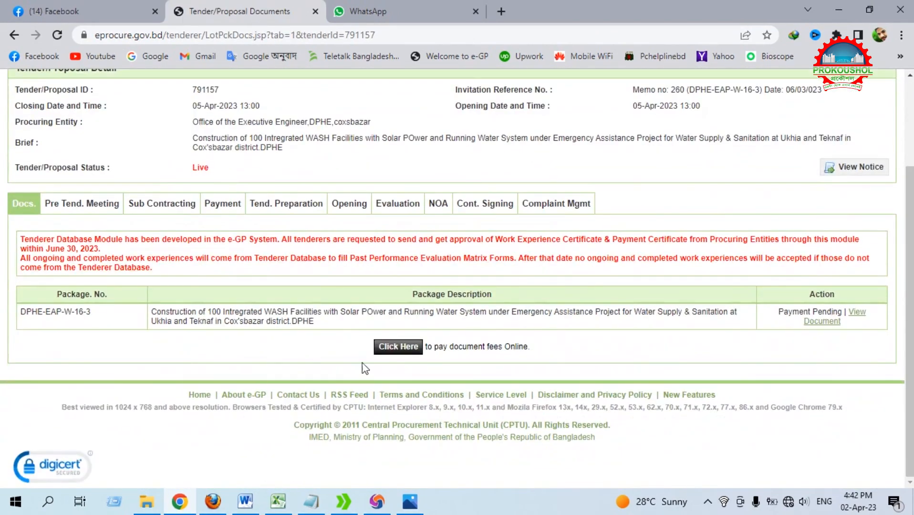
Open tender 791157's online fee payment page and read the not-mapped-with-JVCA refusal message
left_click(398, 348)
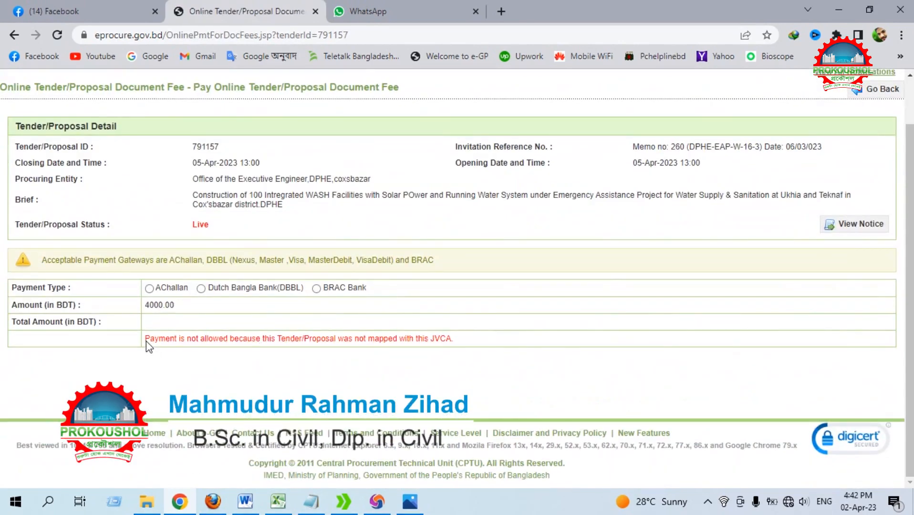
left_click_drag(144, 339, 349, 343)
left_click(479, 347)
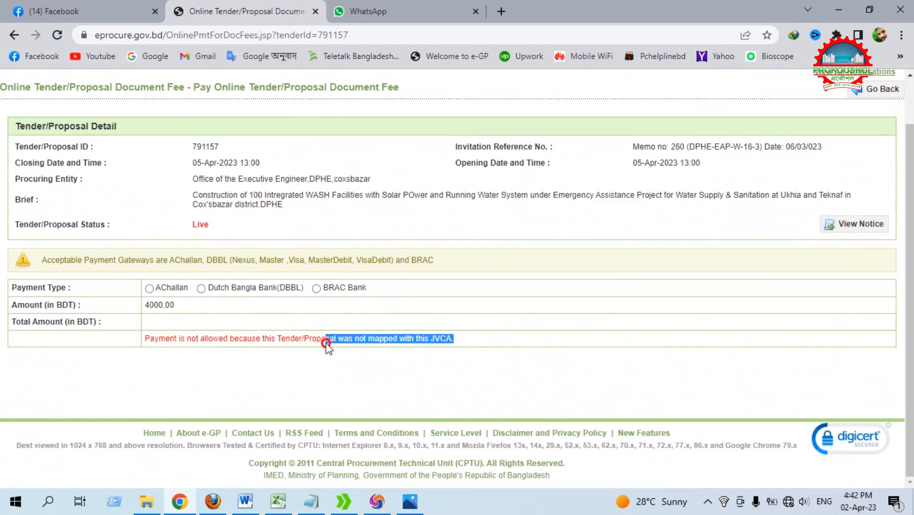
left_click(501, 348)
scroll(501, 348, "up", 1)
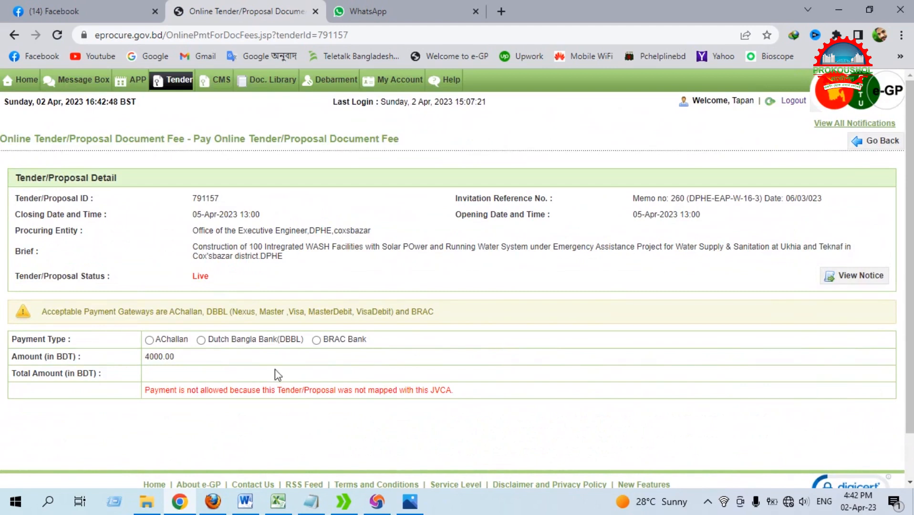
Try the AChallan, Dutch Bangla Bank and BRAC Bank payment types, ending on DBBL
left_click(150, 340)
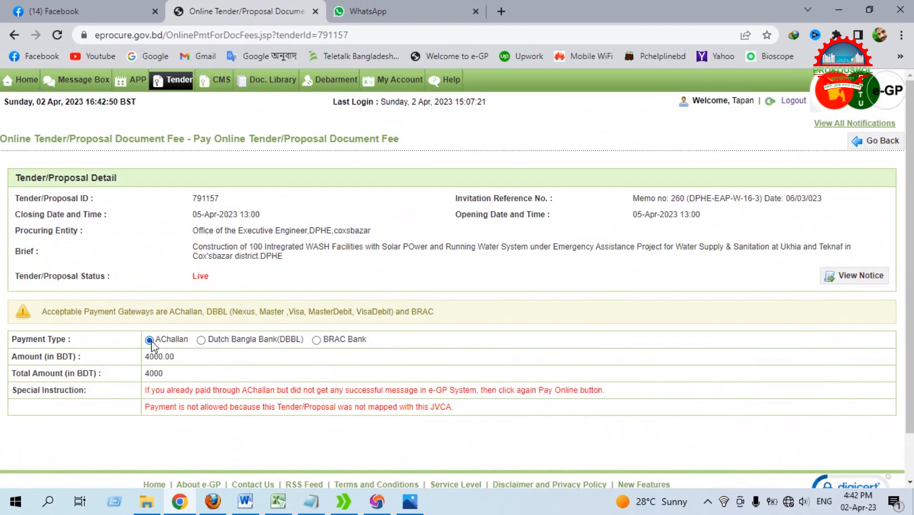
left_click(458, 405)
left_click_drag(458, 405, 359, 406)
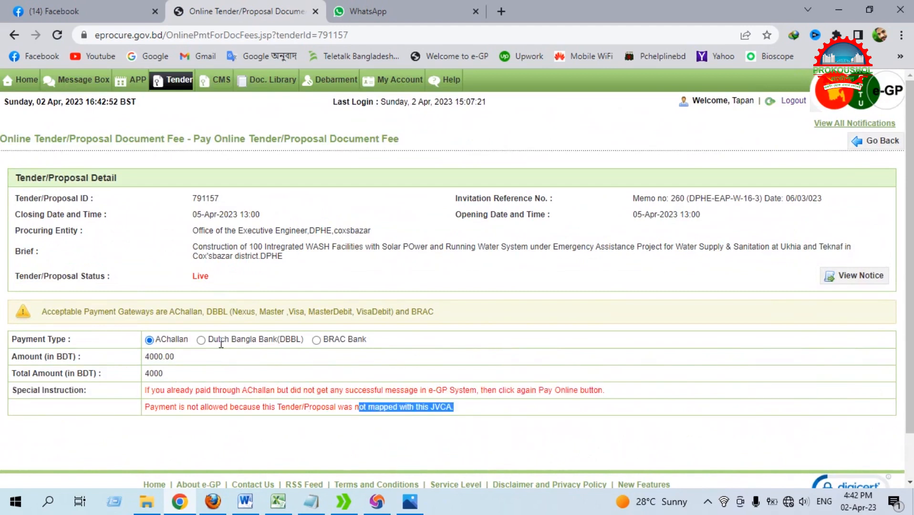
left_click(201, 340)
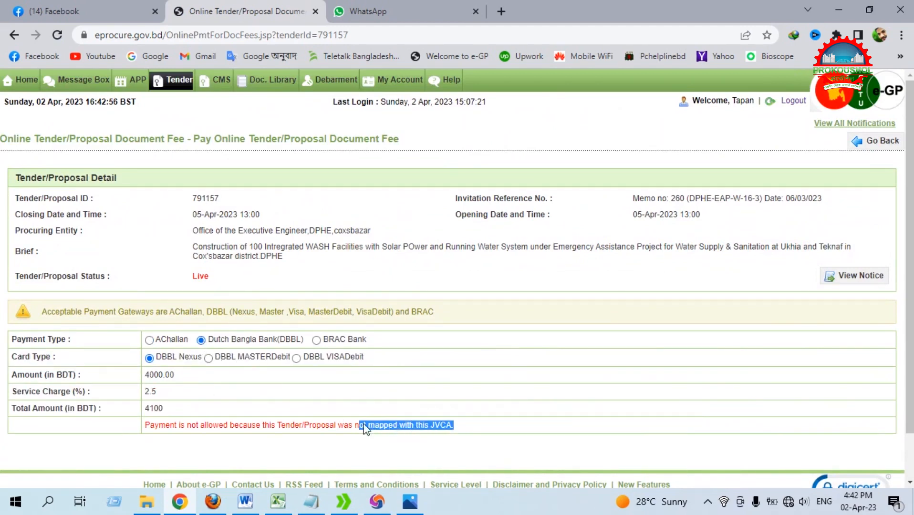
left_click(316, 340)
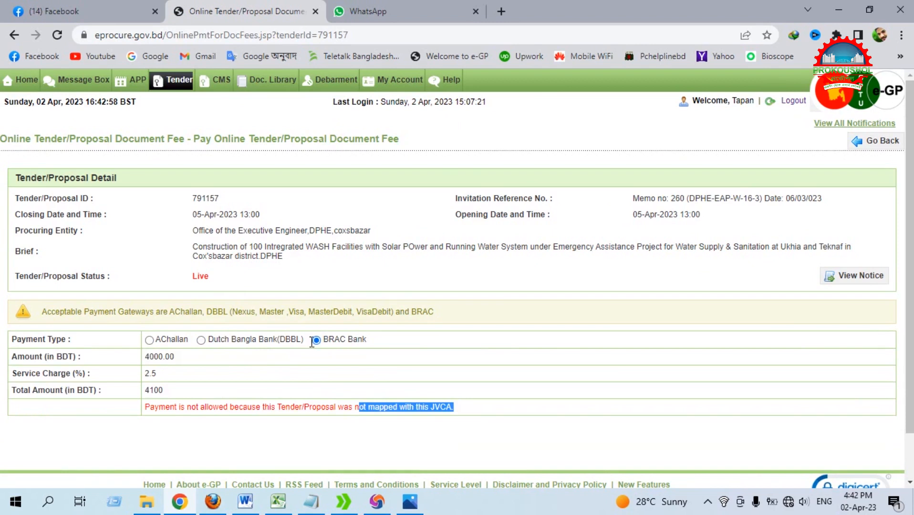
left_click(201, 340)
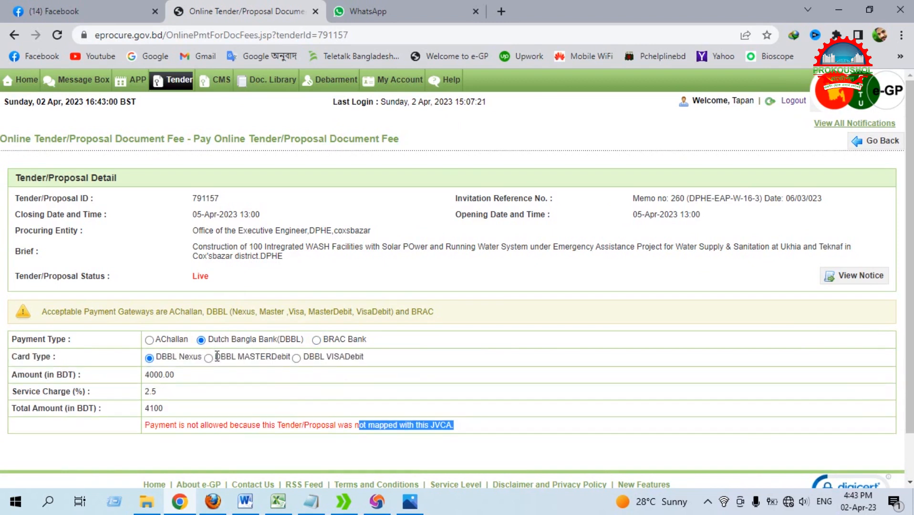
left_click(308, 361)
Try DBBL card types VISADebit and MASTERDebit, then return to the Update Information page
left_click(296, 358)
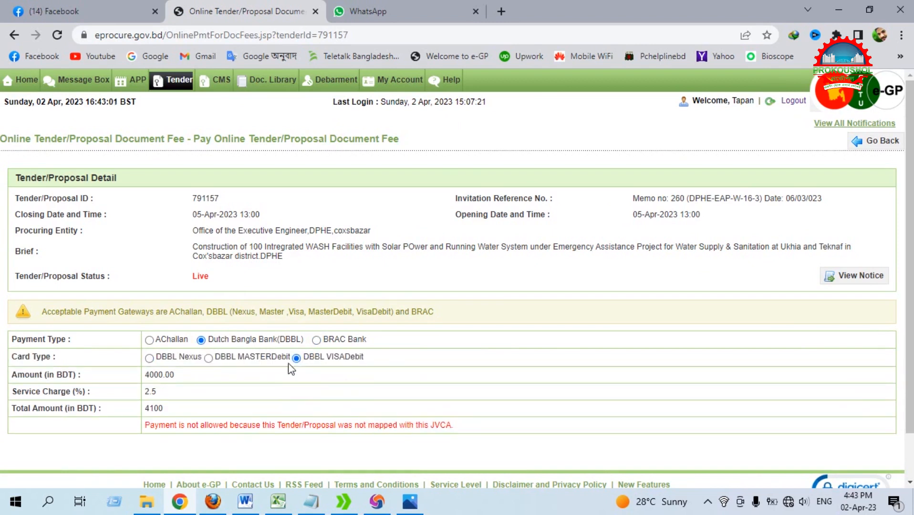
left_click(209, 359)
scroll(476, 365, "down", 1)
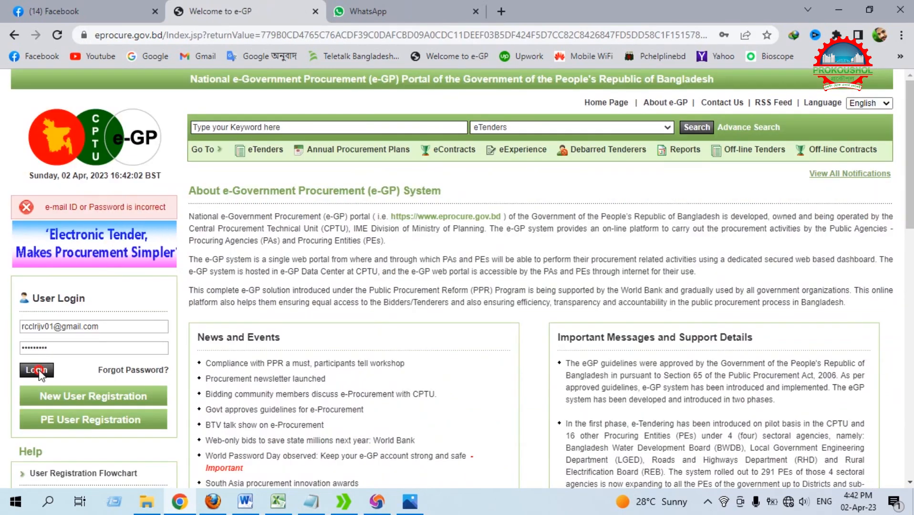
left_click(20, 370)
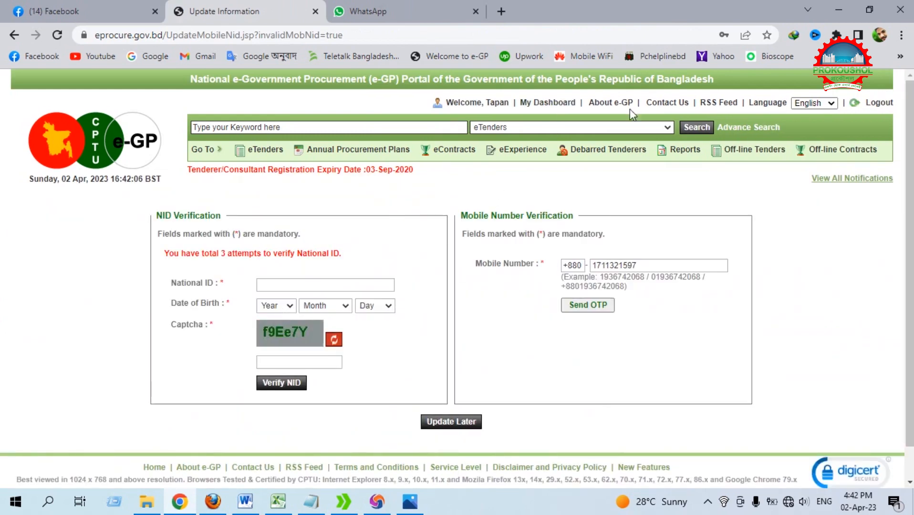
Keep M/S RINA INTERNATIONAL as Other Partner with a 60.000 share on the JVCA Partner page
left_click(759, 128)
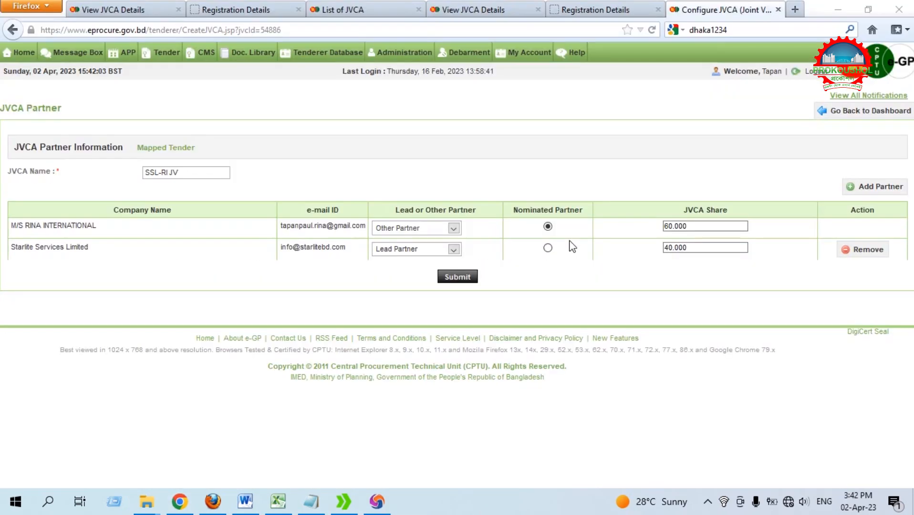
mouse_move(162, 52)
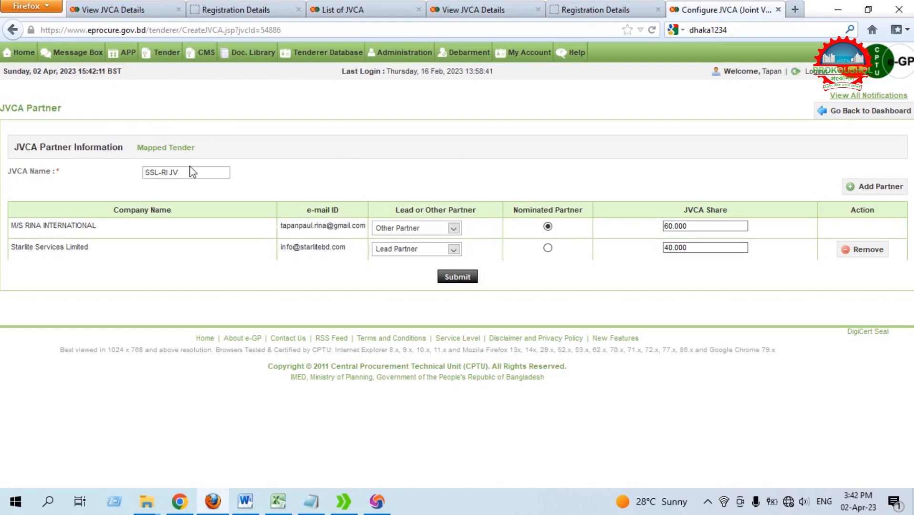
left_click_drag(10, 171, 209, 178)
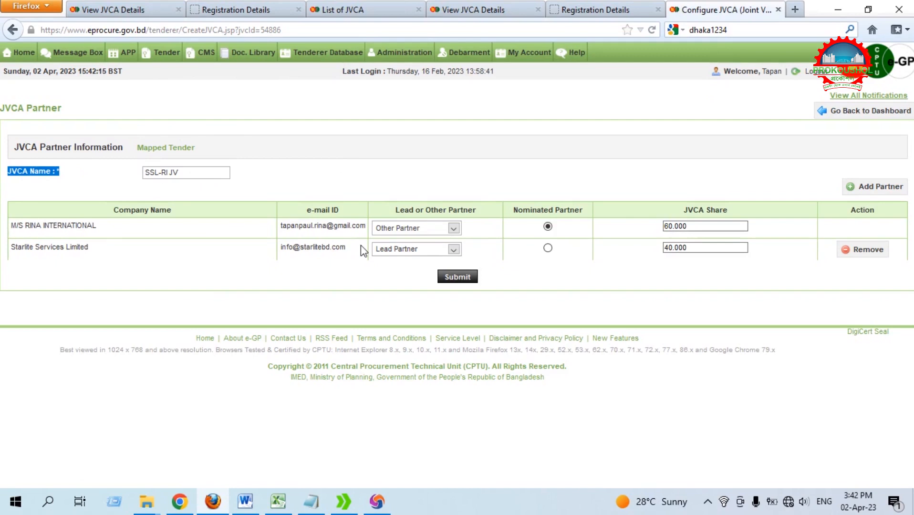
left_click(455, 229)
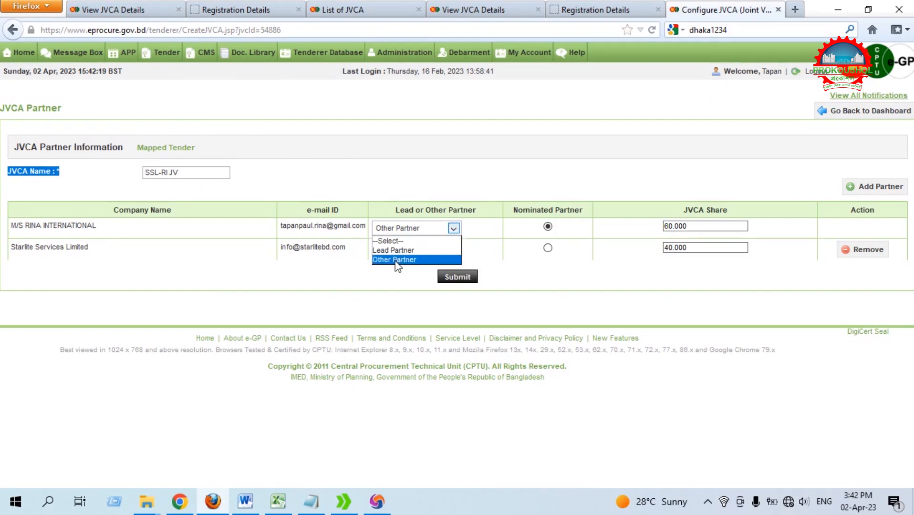
left_click(421, 260)
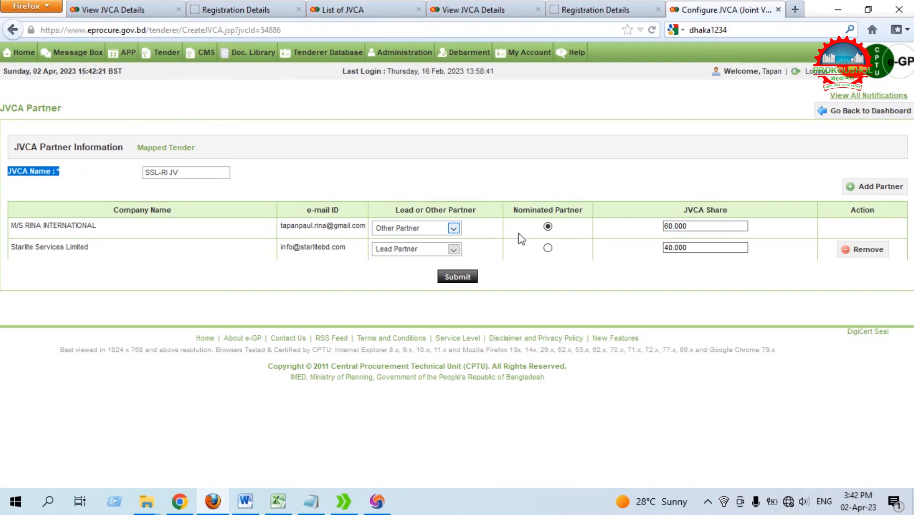
left_click_drag(699, 227, 637, 227)
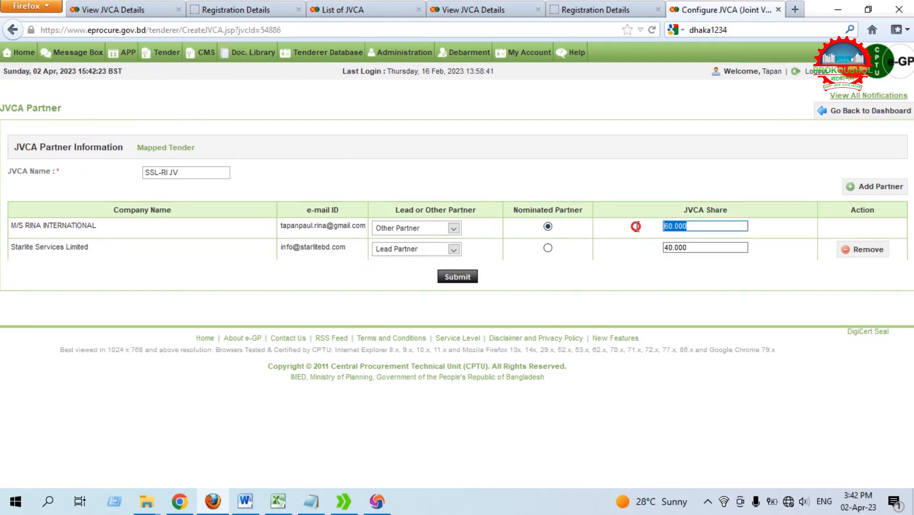
left_click(729, 197)
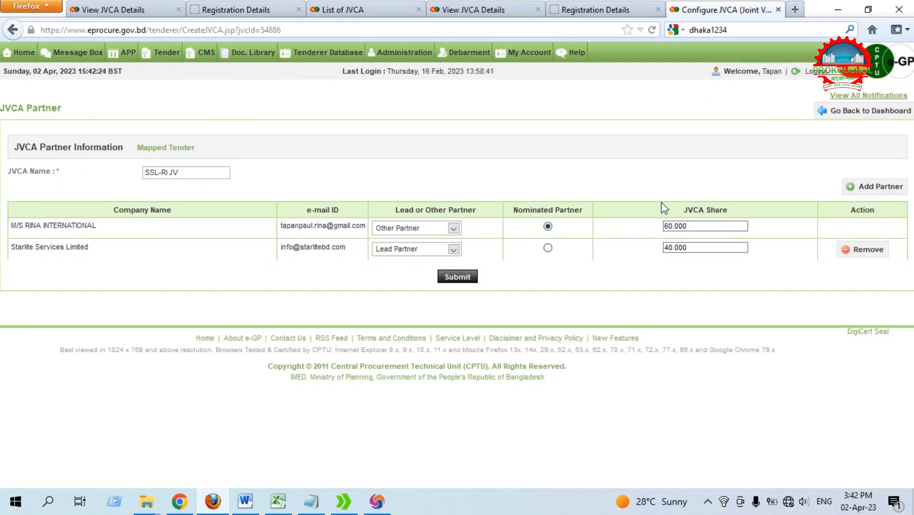
Search for a partner by pasted e-mail, then close the Add Partner form unused
left_click(880, 188)
left_click(418, 153)
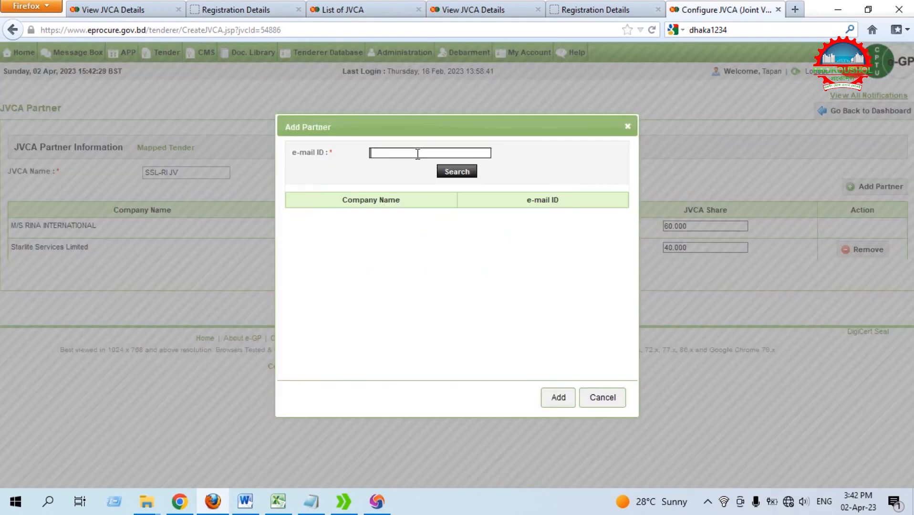
key("ctrl+v")
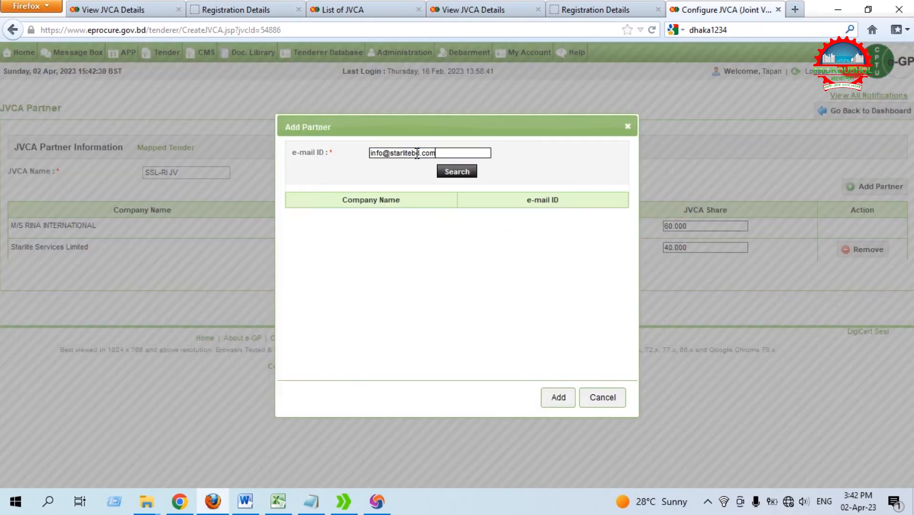
left_click(471, 176)
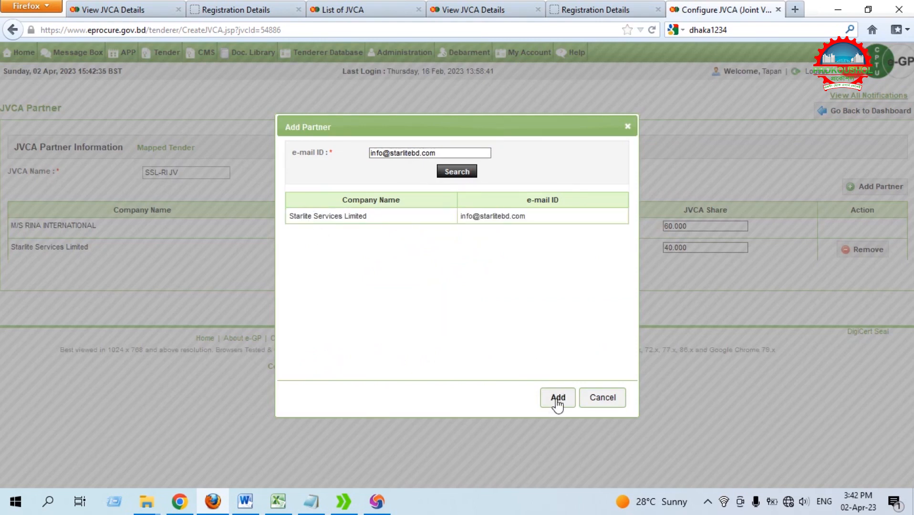
left_click(626, 129)
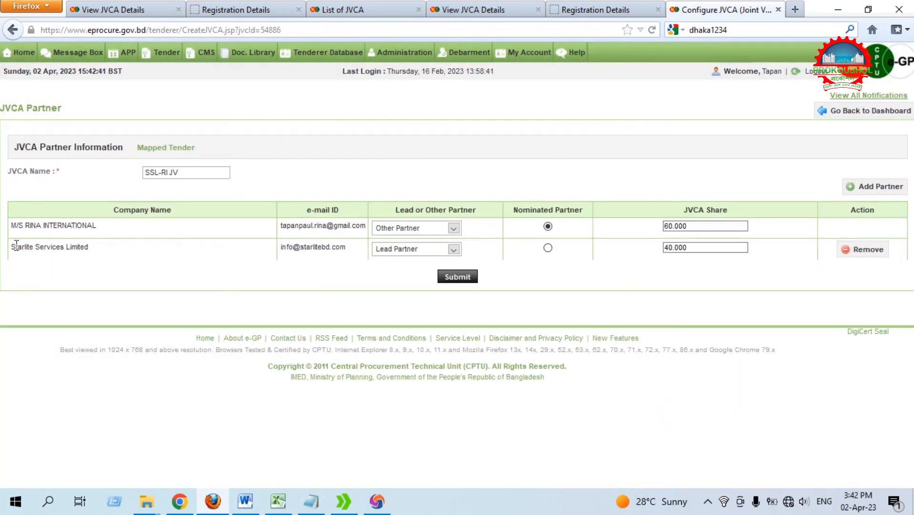
Keep Starlite Services Limited as Lead Partner and submit the partner details
left_click_drag(16, 245, 109, 251)
left_click(437, 251)
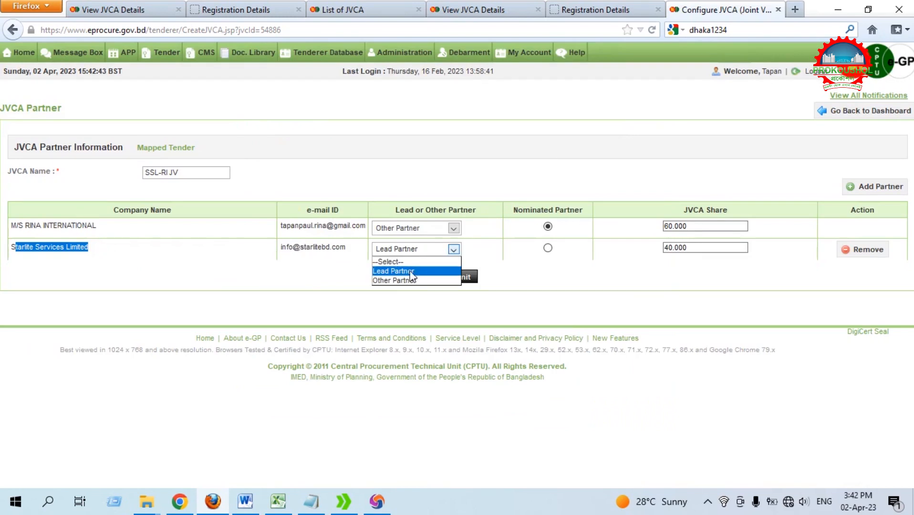
left_click(412, 272)
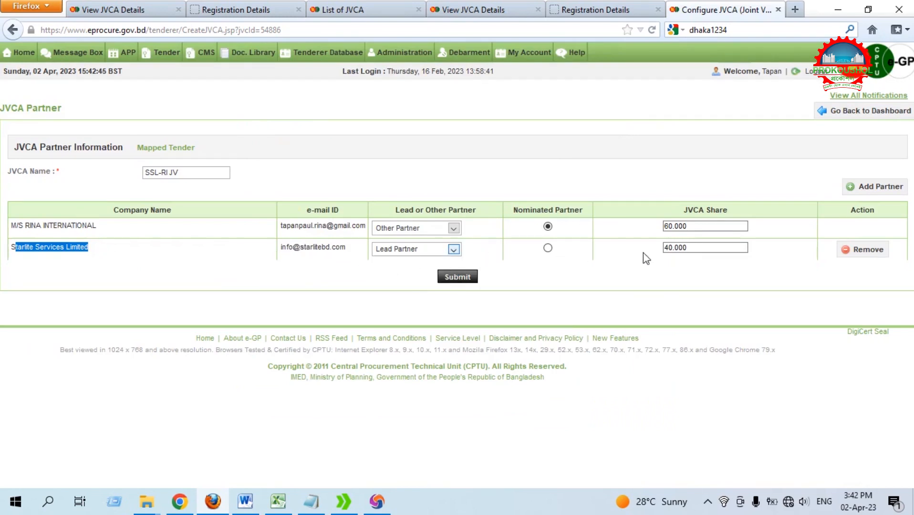
left_click(463, 280)
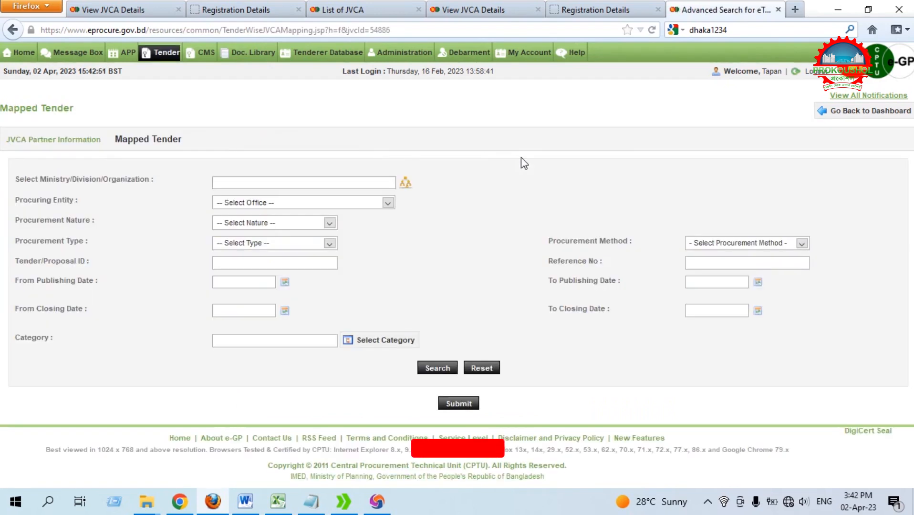
Browse the ministry/organization picker on Mapped Tender and close it without choosing
left_click_drag(115, 139, 204, 140)
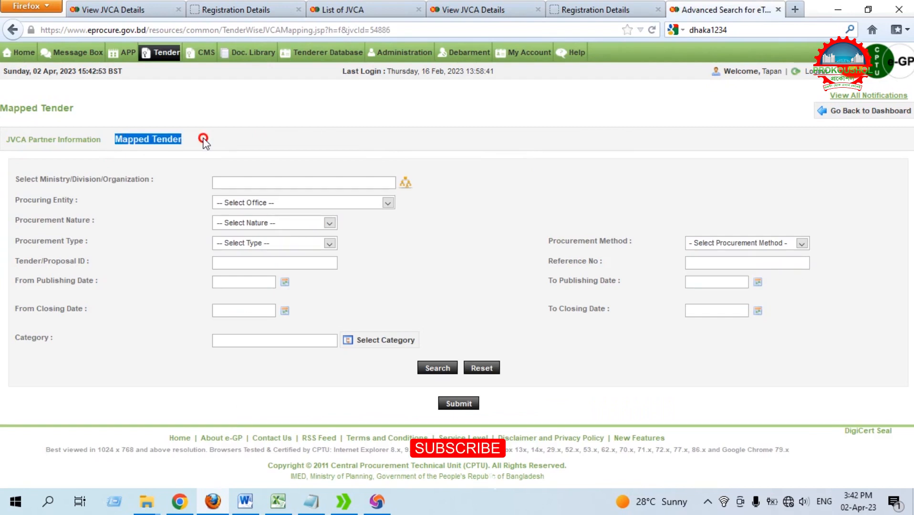
left_click(235, 140)
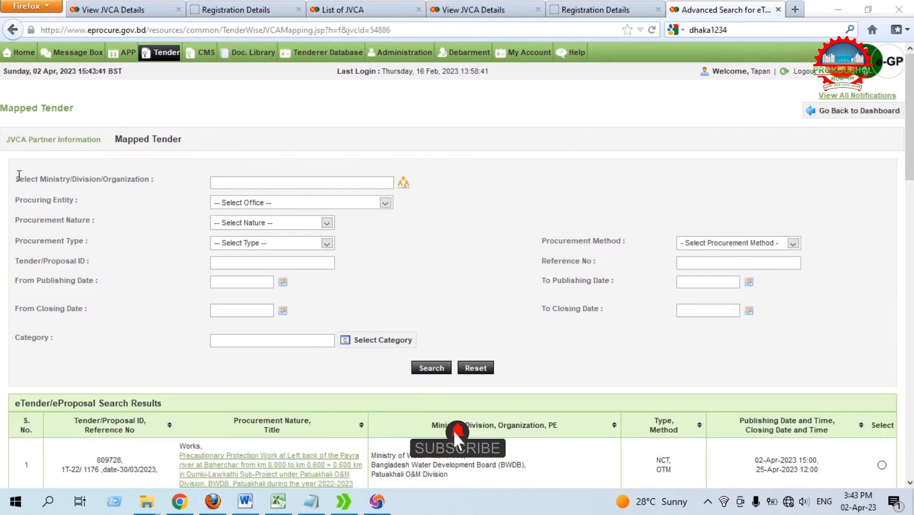
left_click_drag(19, 177, 149, 179)
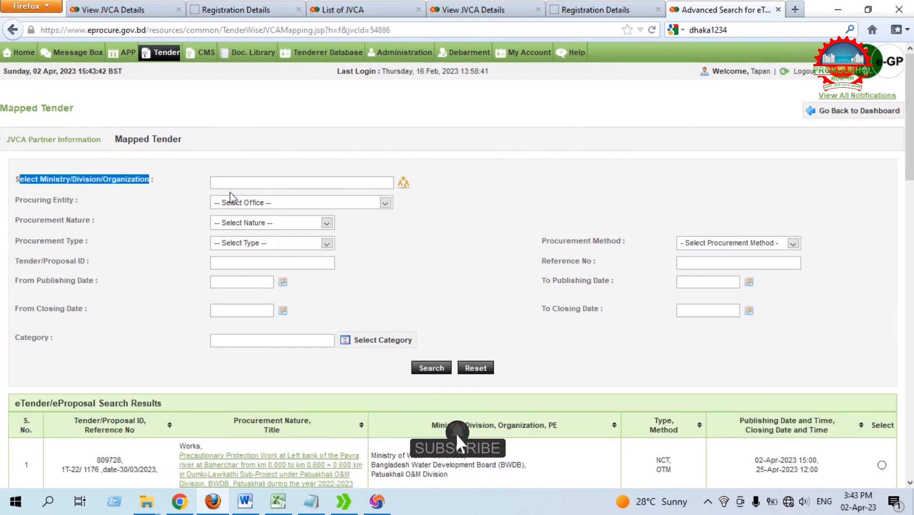
left_click(403, 182)
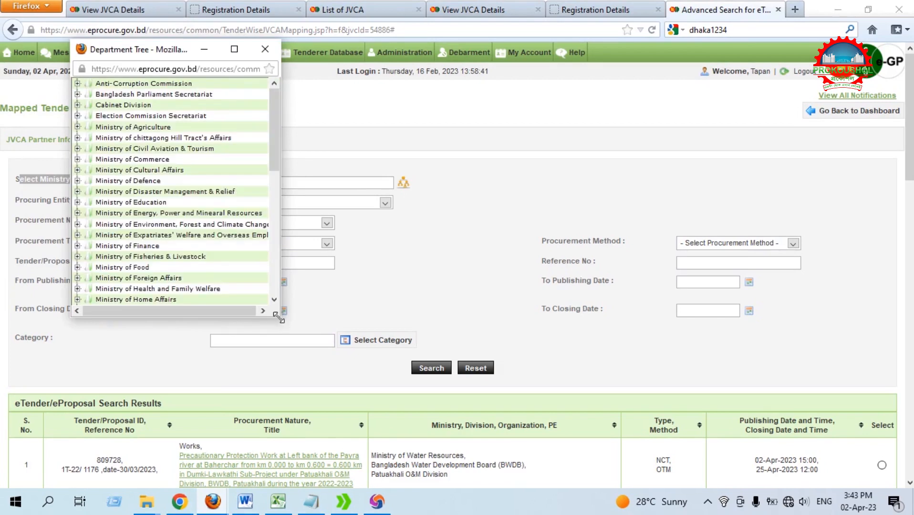
left_click_drag(281, 323, 386, 404)
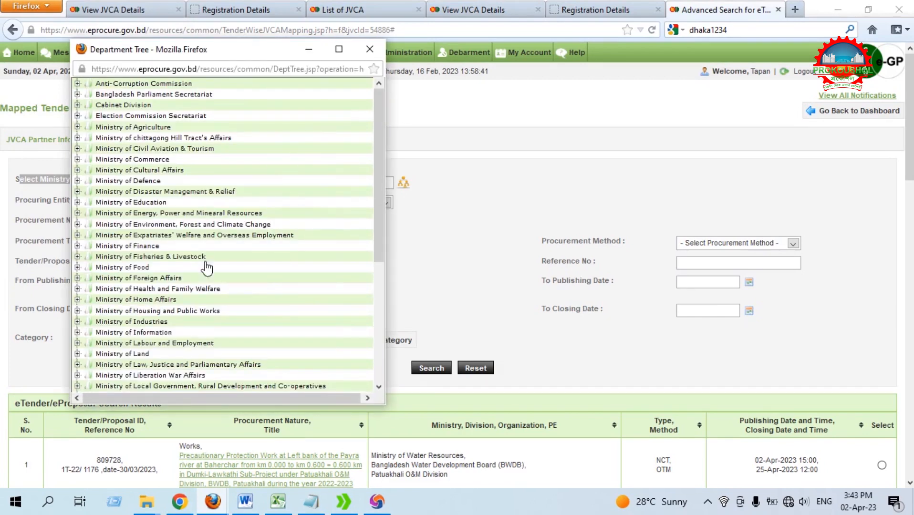
scroll(207, 269, "down", 6)
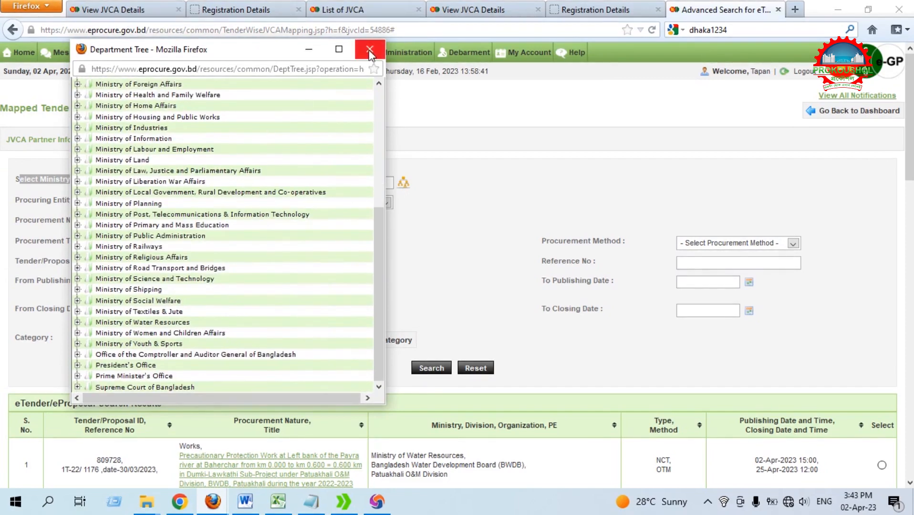
left_click(369, 50)
Search Mapped Tender for Tender/Proposal ID 791157
left_click_drag(15, 261, 98, 263)
left_click(220, 264)
type("79")
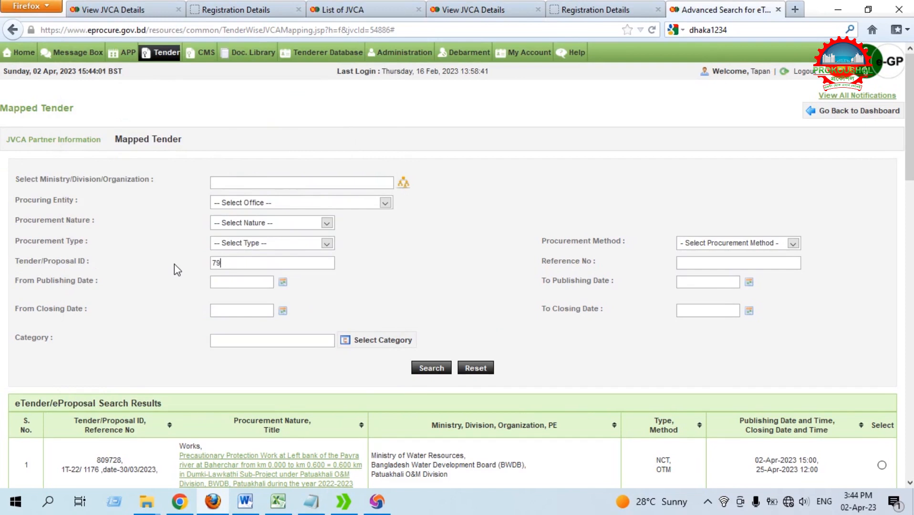
type("1157")
left_click_drag(251, 265, 205, 266)
left_click(430, 370)
Select tender 791157 in the results and submit the mapping
scroll(483, 256, "down", 3)
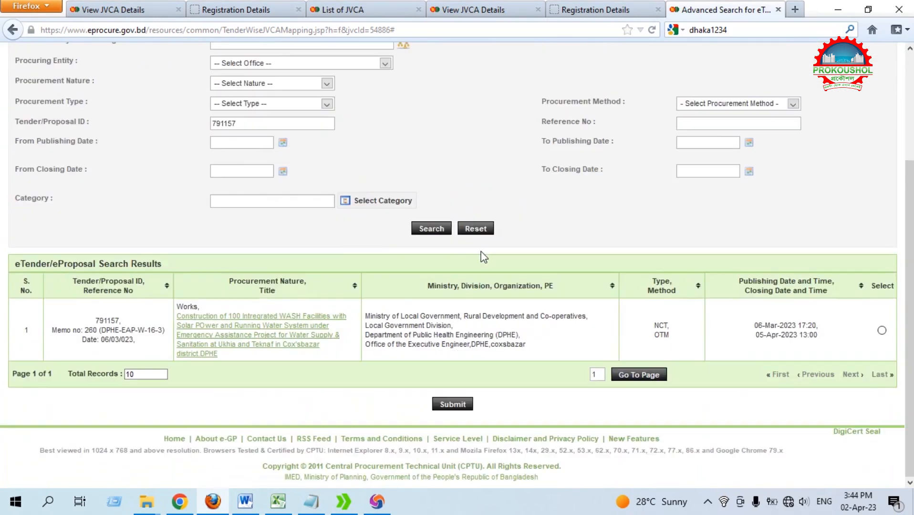
left_click_drag(91, 321, 133, 317)
left_click(881, 330)
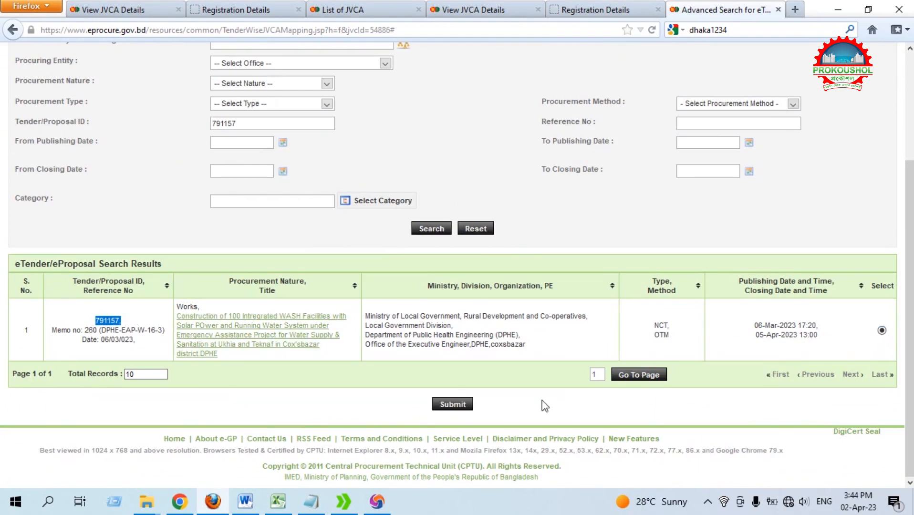
left_click(450, 407)
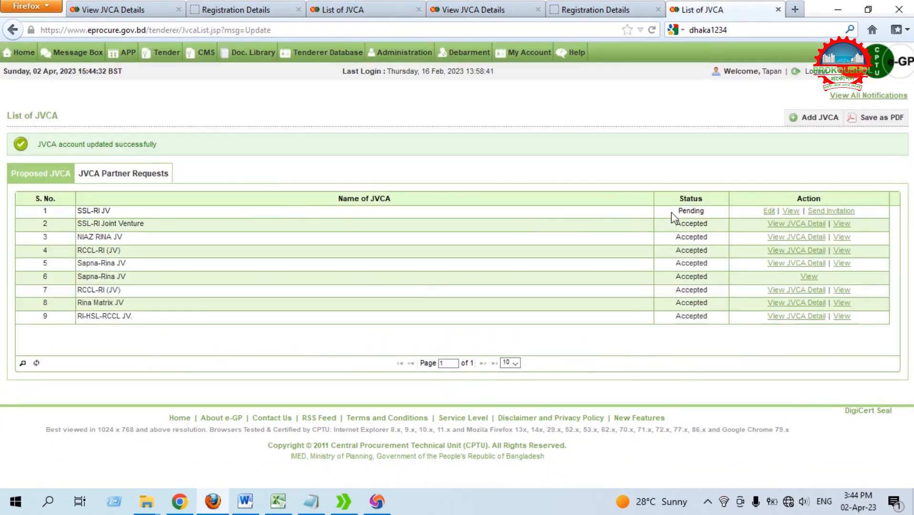
Review SSL-RI JV's invitation page: RINA 60.000, Starlite 40.000, and the mapped tender
double_click(699, 211)
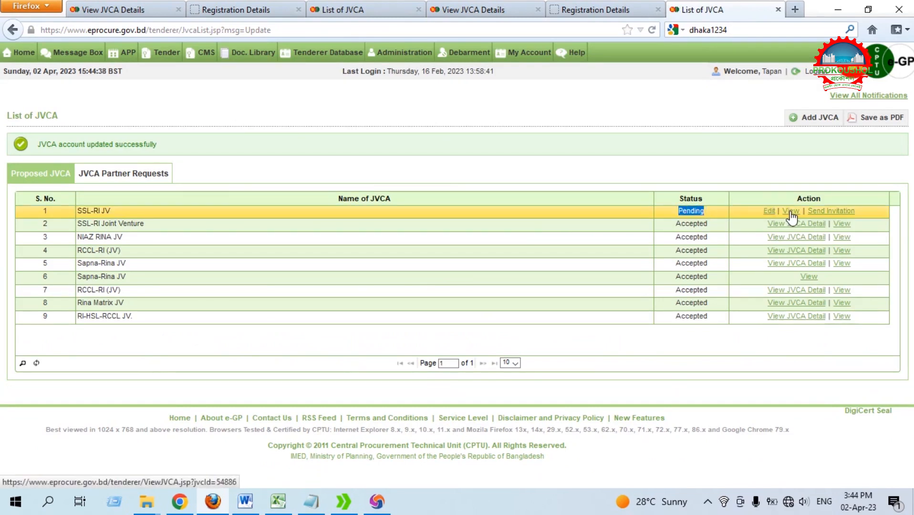
left_click(831, 215)
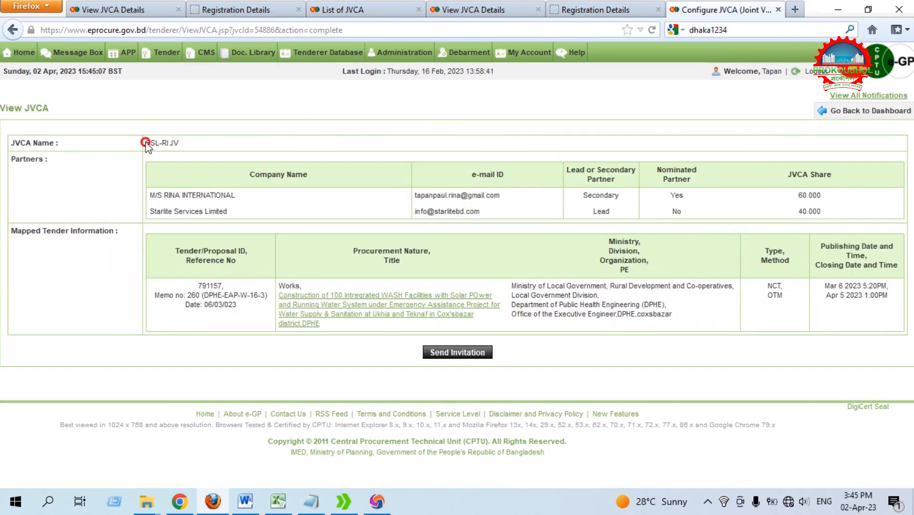
left_click_drag(143, 144, 275, 146)
left_click_drag(147, 198, 285, 198)
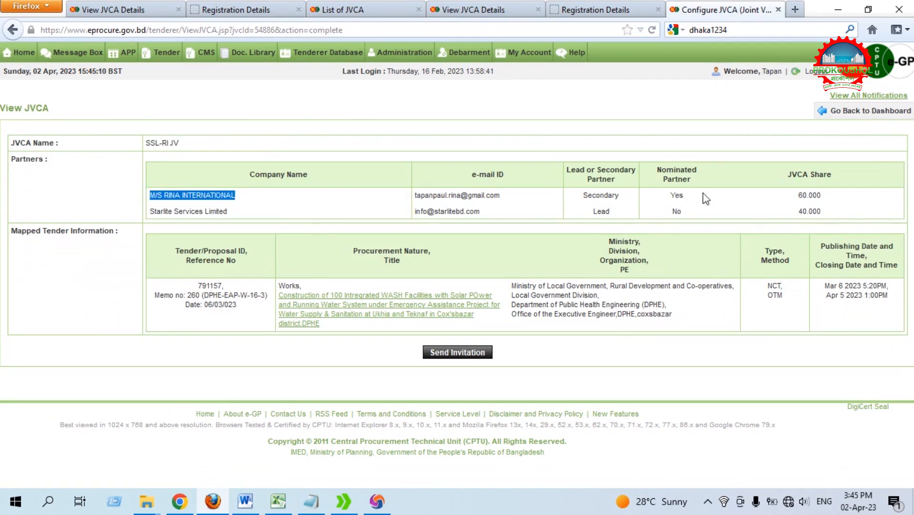
double_click(810, 195)
left_click_drag(148, 210, 510, 213)
left_click_drag(584, 211, 685, 212)
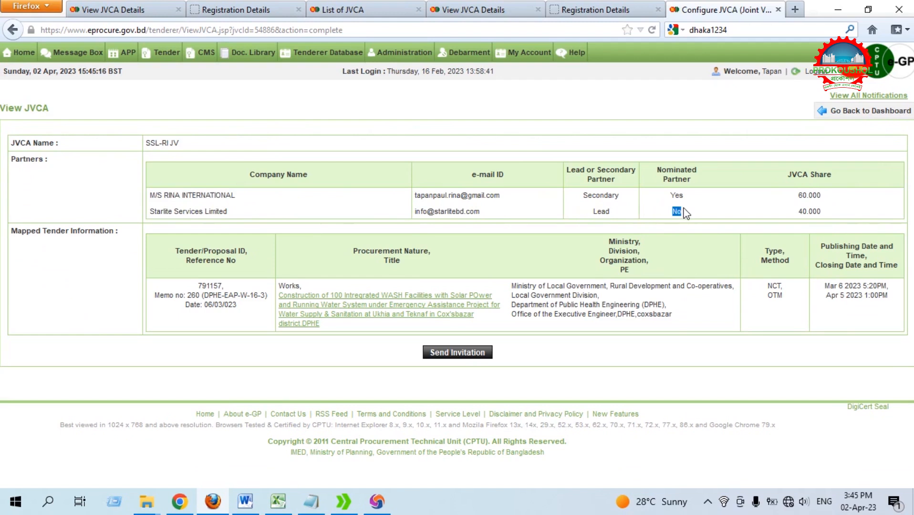
double_click(809, 211)
left_click_drag(188, 288, 251, 316)
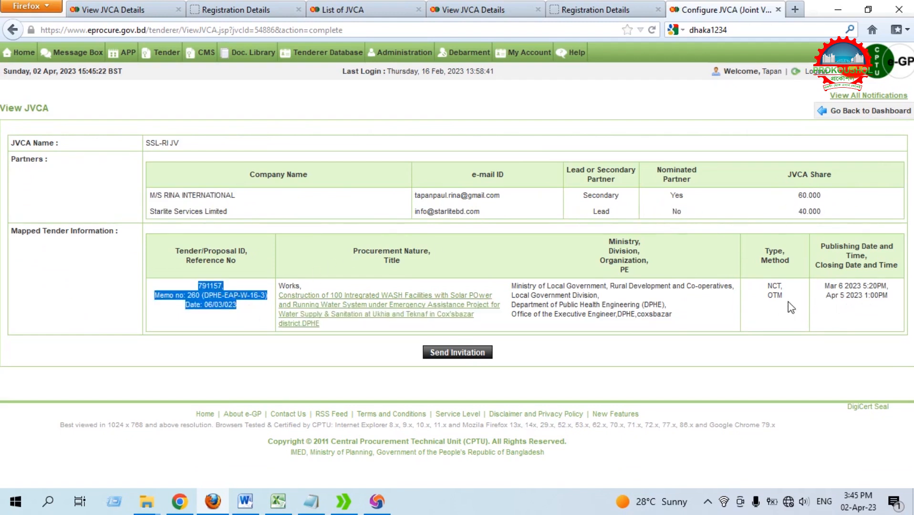
Send the JVCA invitation so SSL-RI JV becomes Complete, then go to the partner requests list
left_click(456, 352)
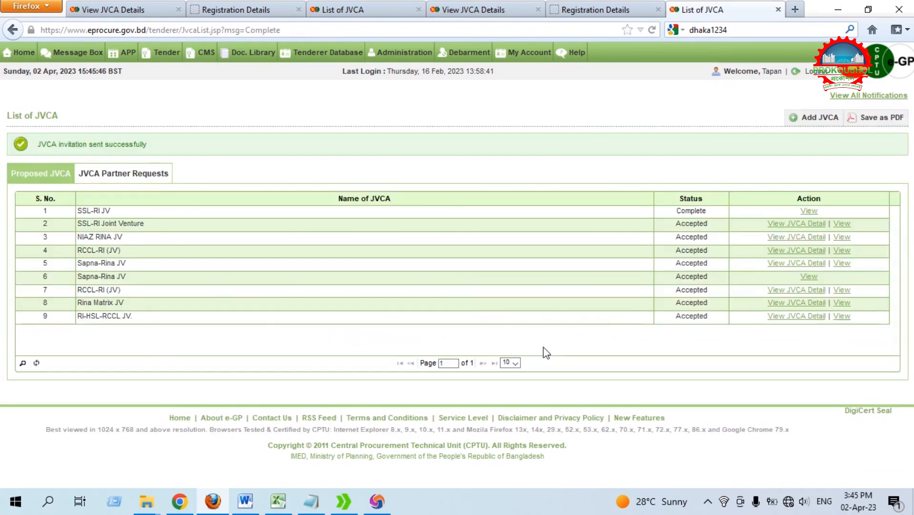
left_click_drag(676, 211, 710, 212)
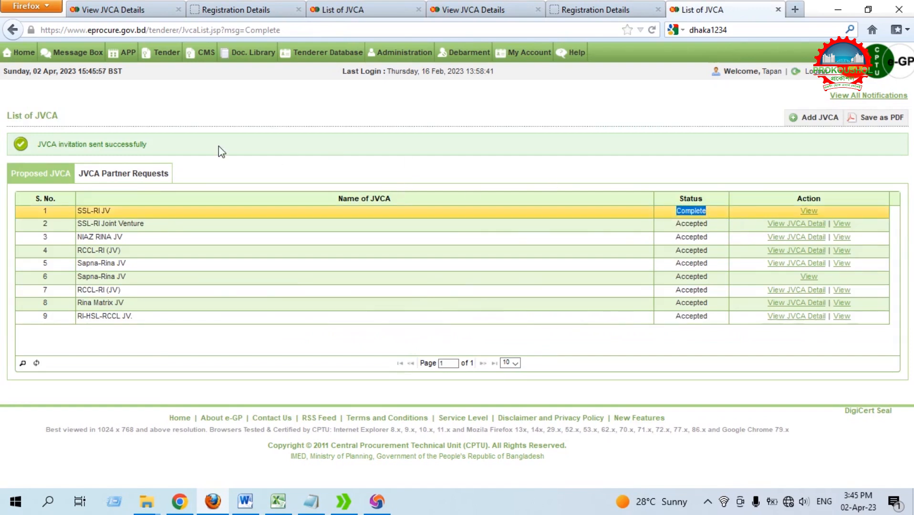
left_click(143, 175)
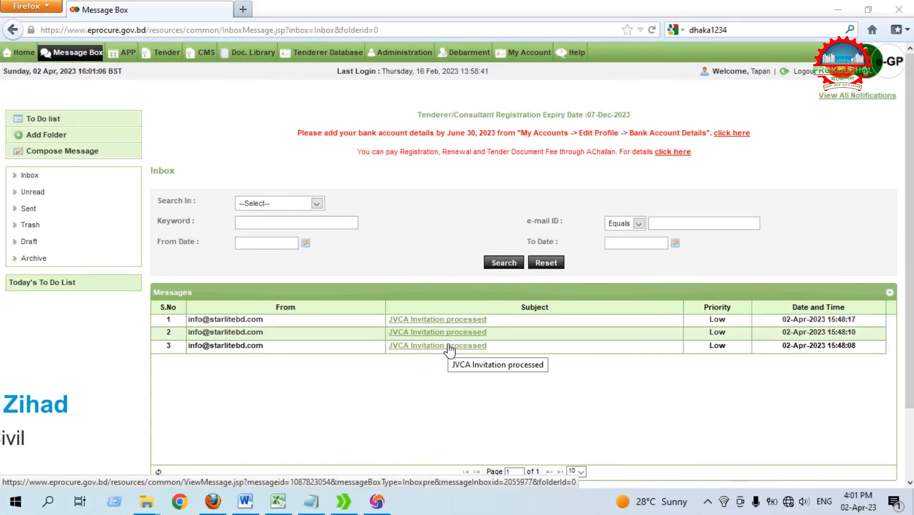
Open Form JVCA for SSL-RI JV from the Propose JVCA list
mouse_move(163, 53)
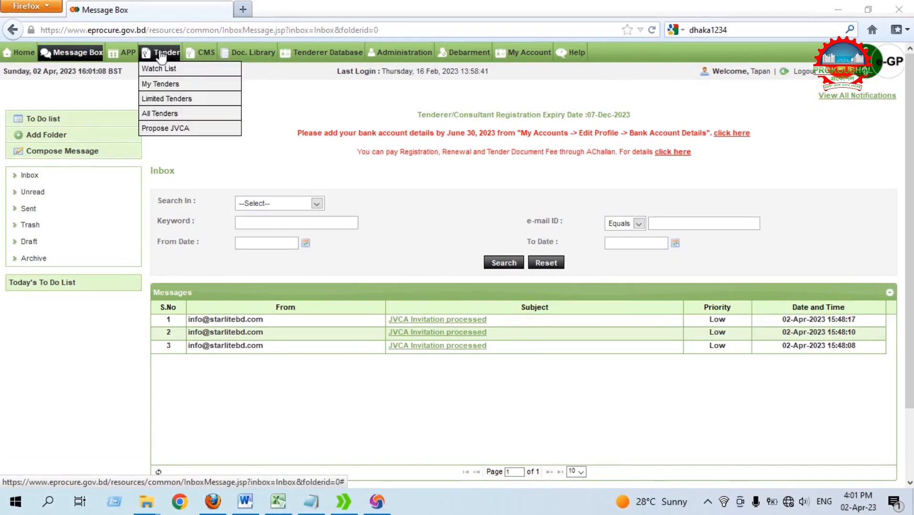
left_click(186, 136)
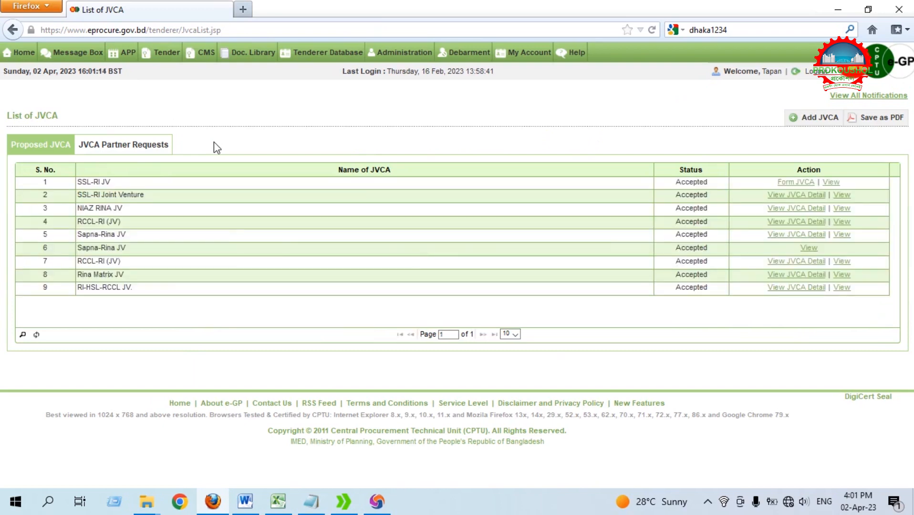
left_click(789, 183)
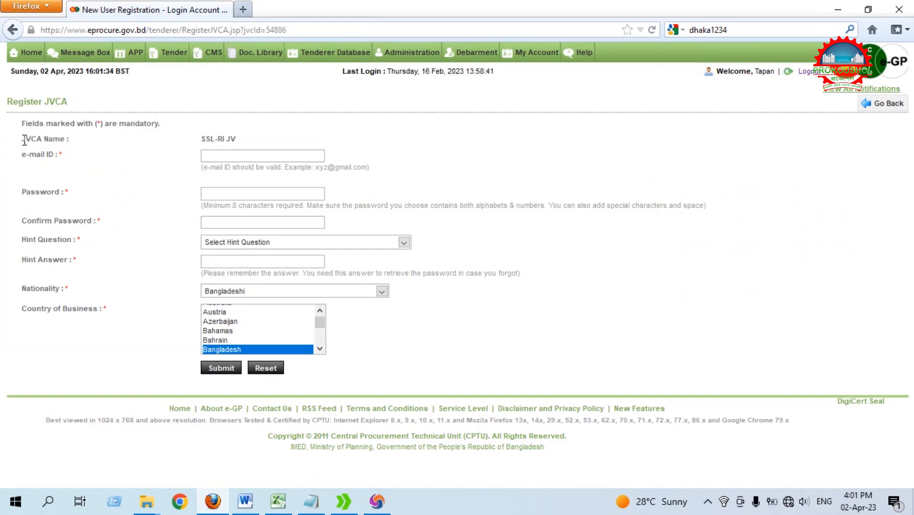
Paste the joint venture's e-mail address, then enter and confirm the account password
left_click_drag(19, 136, 100, 142)
left_click_drag(20, 157, 98, 160)
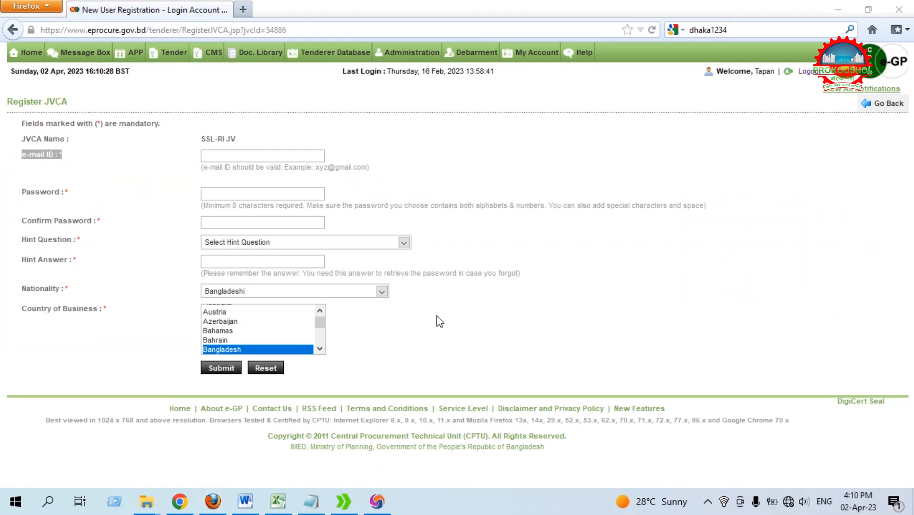
left_click(436, 316)
left_click(216, 155)
key("ctrl+v")
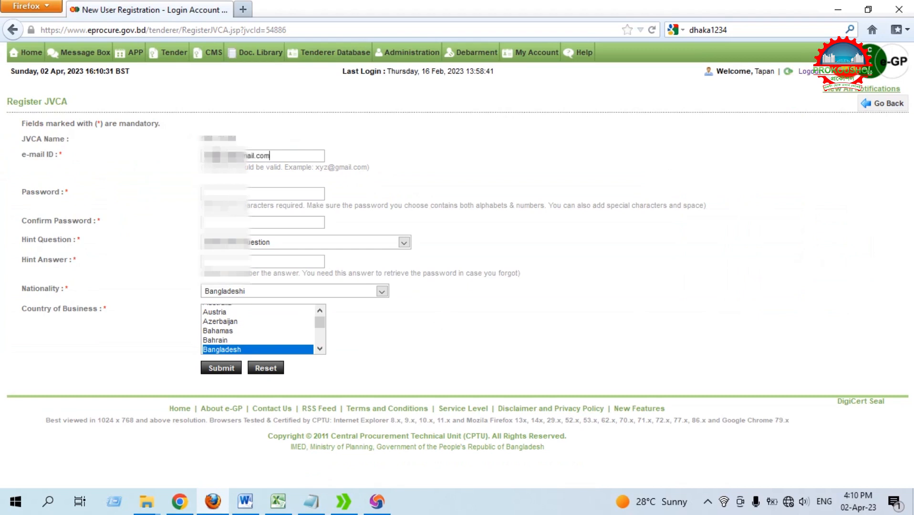
left_click(112, 204)
left_click(239, 198)
type("••••••••")
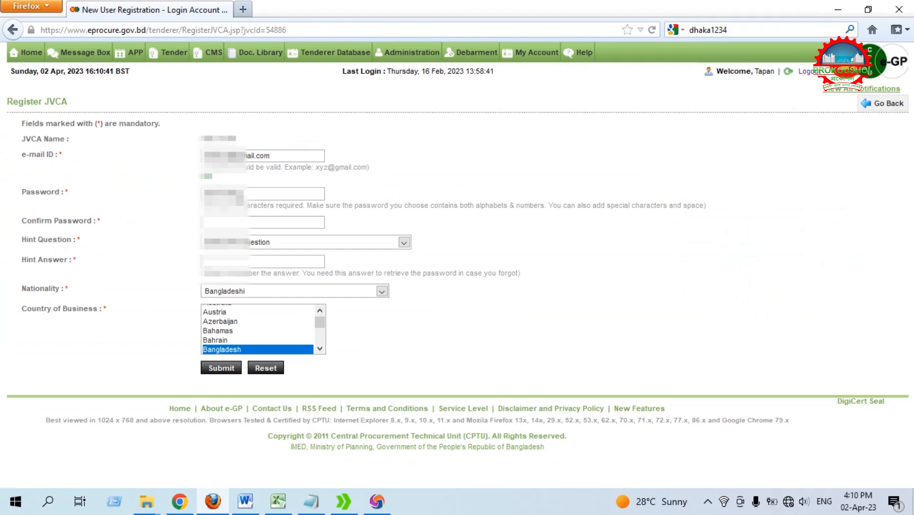
left_click(304, 227)
type("••••••••")
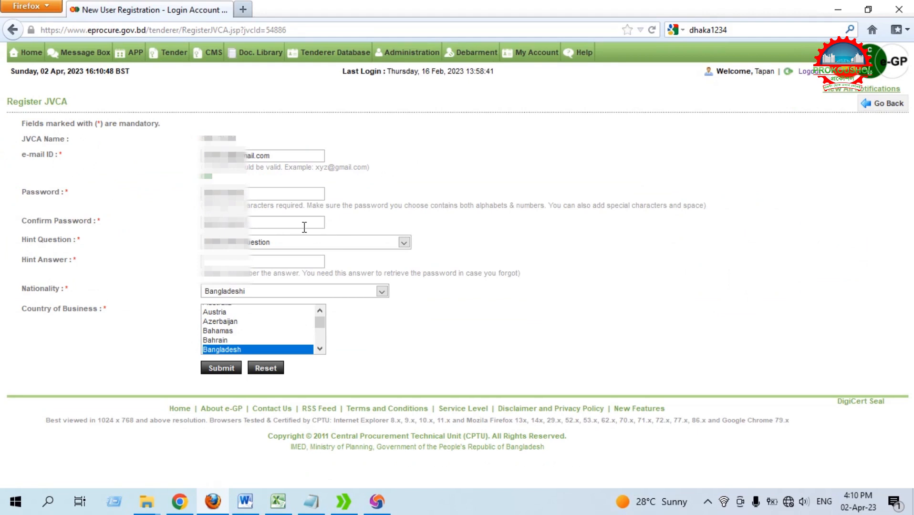
Choose the favourite-colour hint question, fill in its answer, and submit the login account
left_click(380, 246)
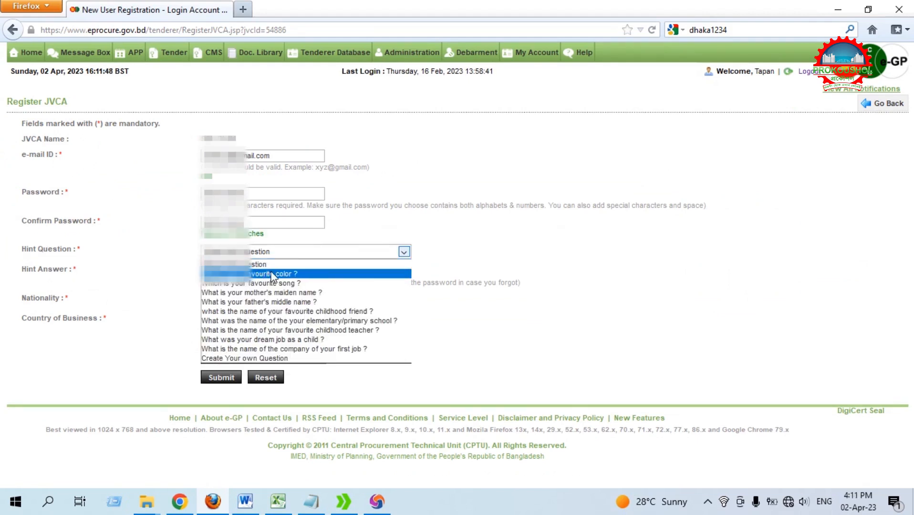
left_click(269, 274)
left_click(263, 270)
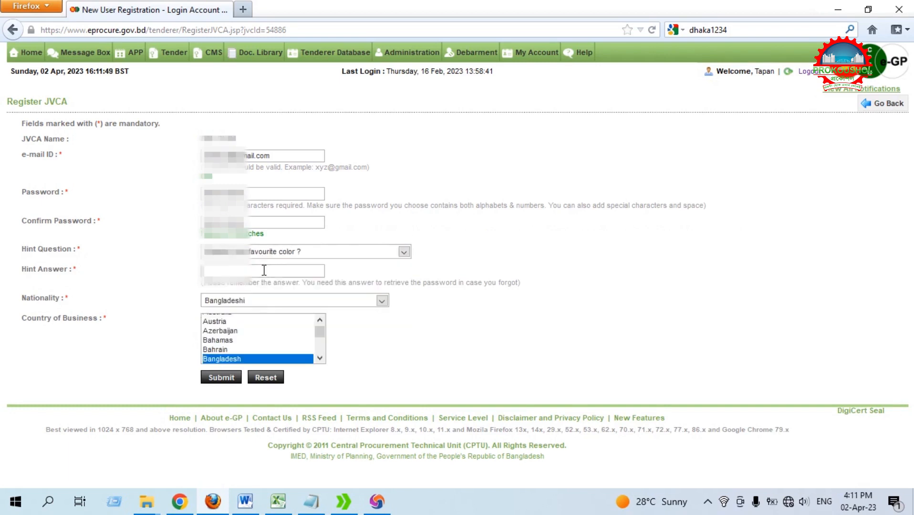
type("g")
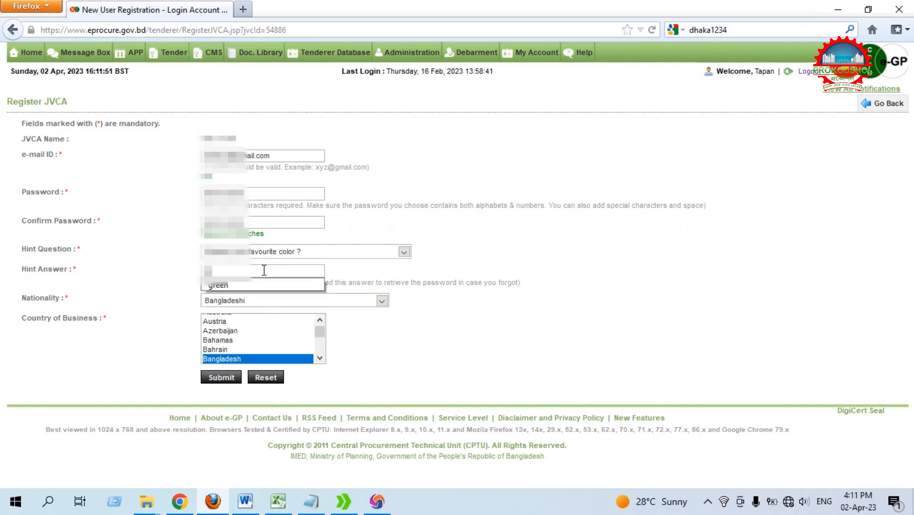
left_click(247, 286)
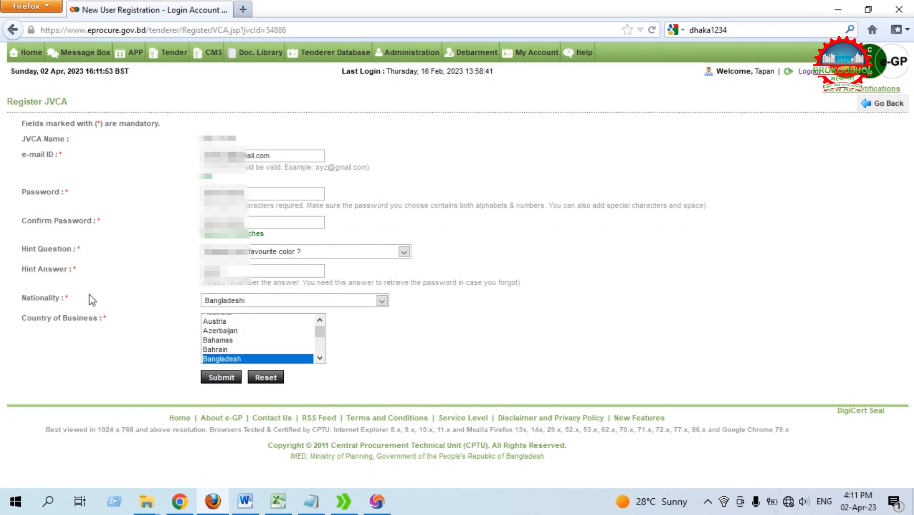
left_click_drag(21, 301, 84, 303)
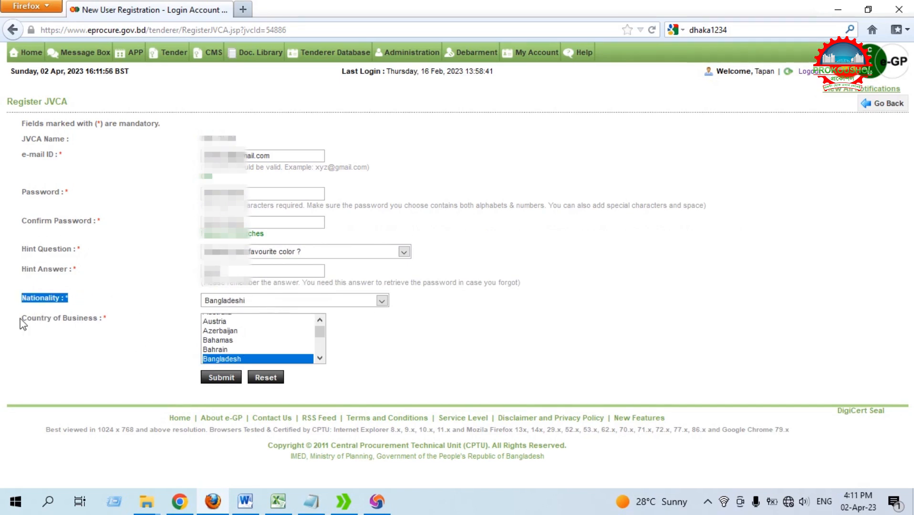
left_click_drag(20, 321, 121, 325)
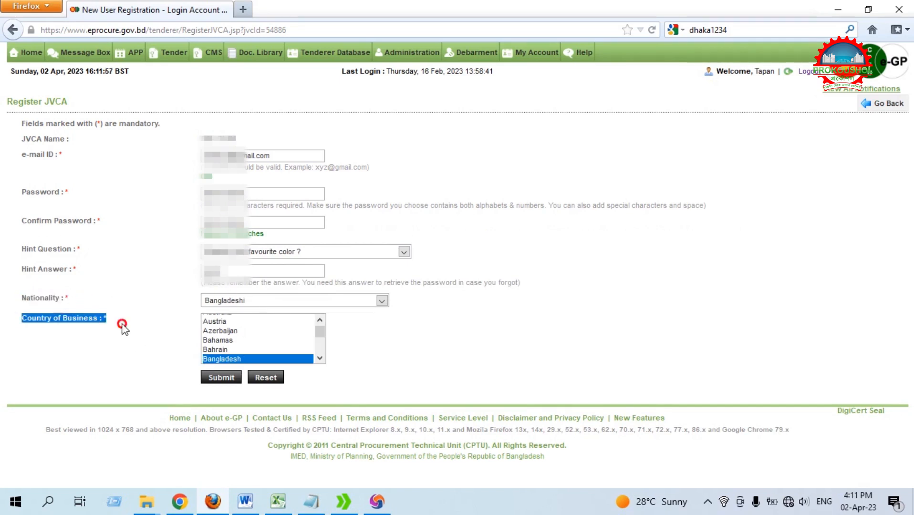
left_click(411, 336)
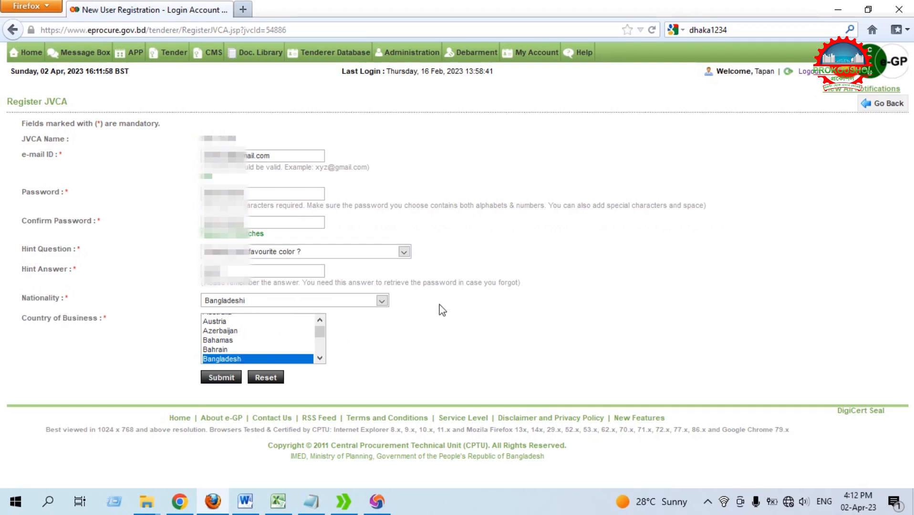
left_click(220, 378)
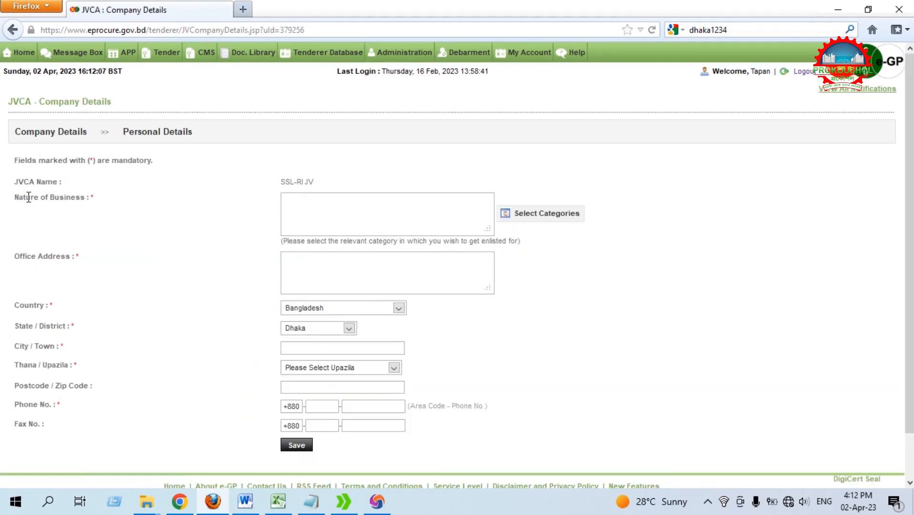
Tick every business category, agricultural products through extra-territorial organisations, as the nature of business
left_click_drag(13, 199, 94, 197)
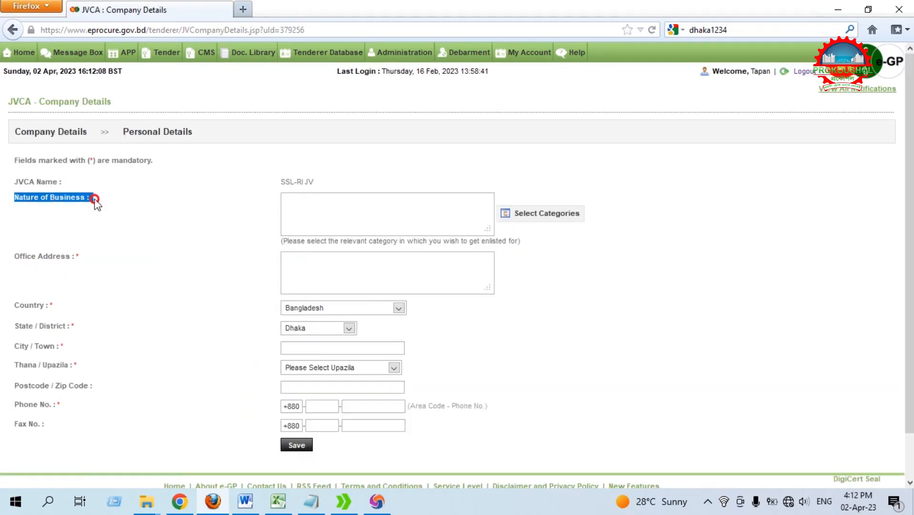
left_click(553, 215)
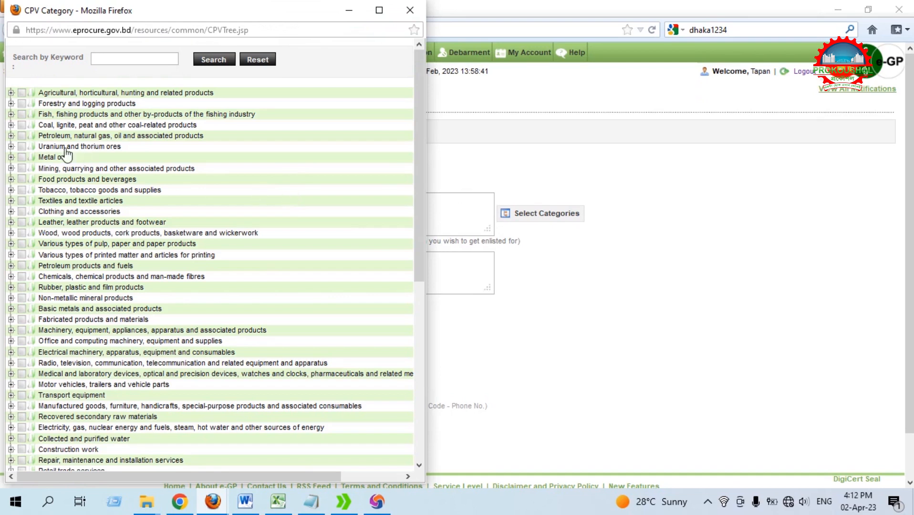
left_click(22, 93)
left_click(22, 104)
left_click(21, 115)
left_click(21, 125)
left_click(21, 136)
left_click(21, 147)
left_click(22, 157)
left_click(22, 169)
left_click(22, 180)
left_click(22, 212)
left_click(22, 222)
left_click(22, 233)
left_click(22, 244)
left_click(22, 255)
left_click(22, 265)
left_click(22, 277)
left_click(22, 287)
left_click(22, 374)
left_click(22, 385)
left_click(21, 395)
left_click(22, 407)
left_click(22, 418)
left_click(22, 429)
left_click(22, 439)
left_click(22, 450)
left_click(22, 240)
left_click(22, 271)
left_click(22, 293)
left_click(22, 315)
left_click(22, 347)
left_click(22, 369)
left_click(22, 390)
left_click(22, 423)
left_click(22, 435)
left_click(219, 457)
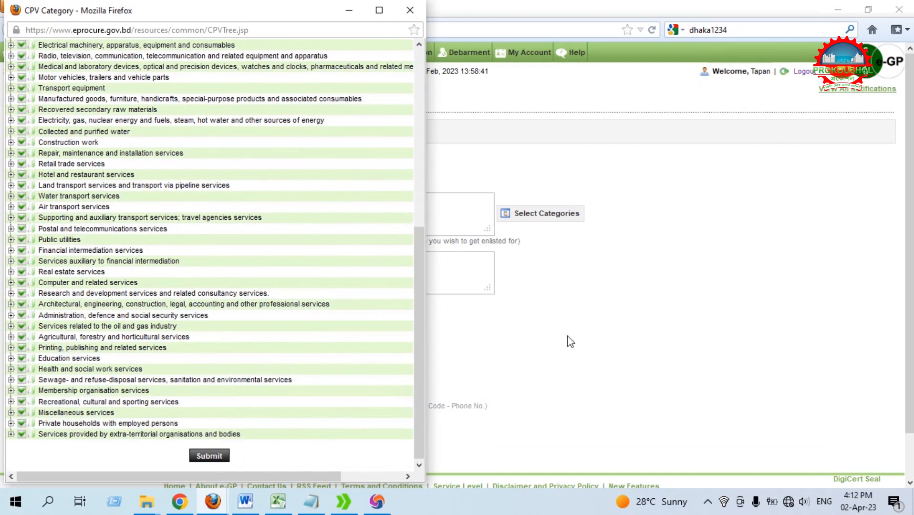
Fill in the office address and city, and pick the office's thana/upazila
left_click_drag(9, 260, 282, 285)
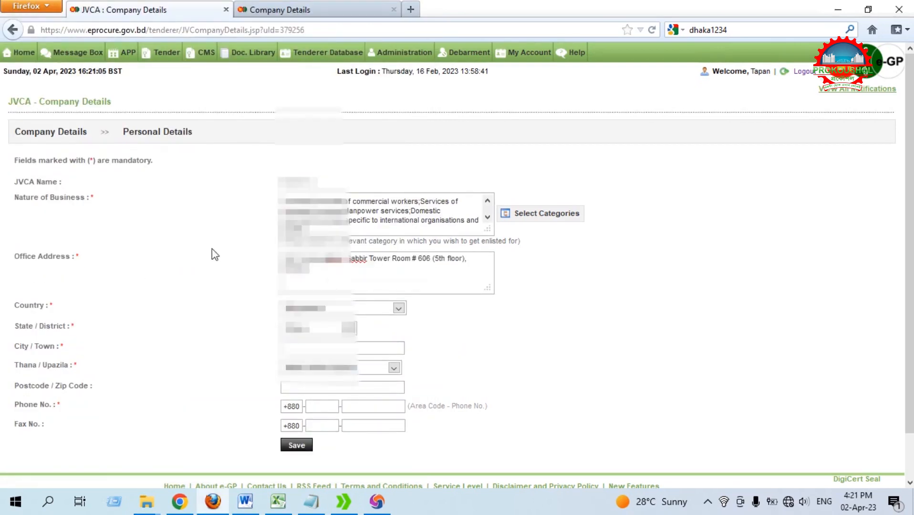
scroll(212, 253, "down", 2)
left_click_drag(14, 258, 74, 282)
left_click_drag(15, 299, 75, 306)
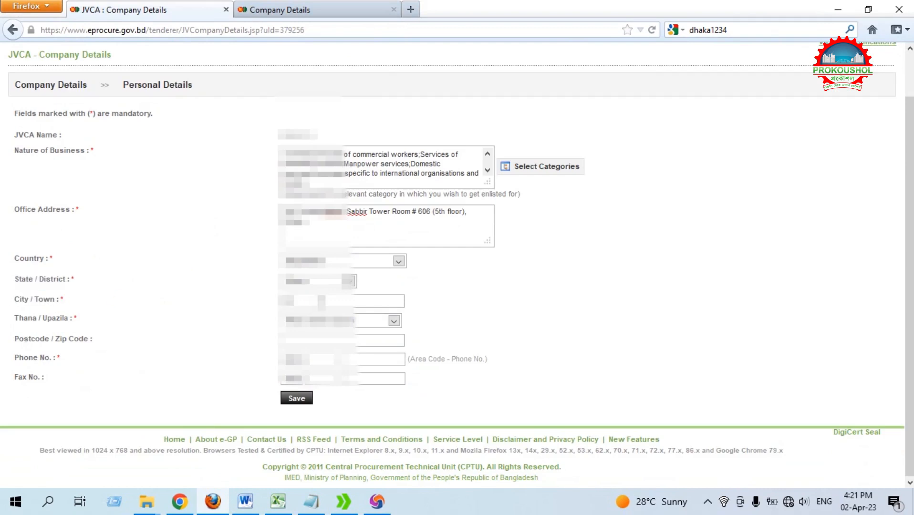
left_click_drag(15, 318, 77, 319)
left_click(334, 320)
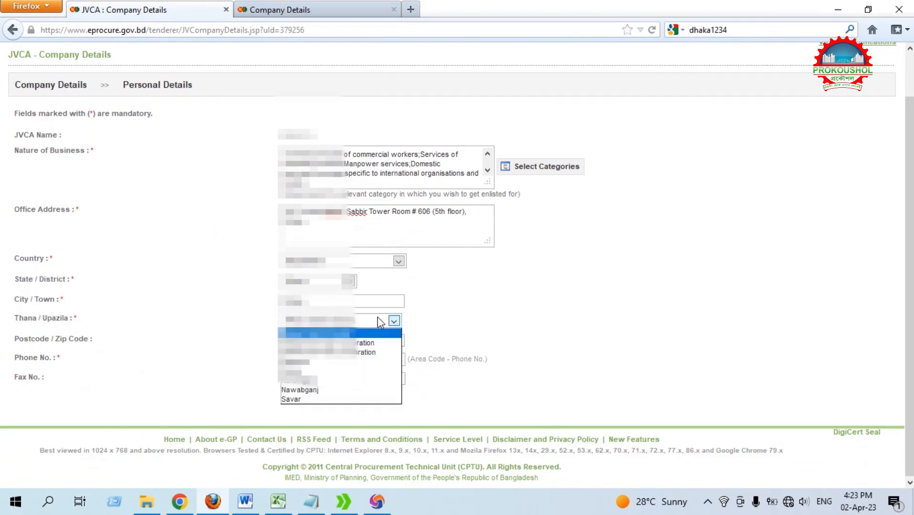
left_click(353, 346)
Enter the postcode and phone number, then save the JVCA company details
left_click_drag(14, 340, 254, 342)
left_click(254, 342)
left_click(324, 343)
type("10")
left_click(321, 355)
left_click_drag(14, 359, 97, 365)
left_click(344, 359)
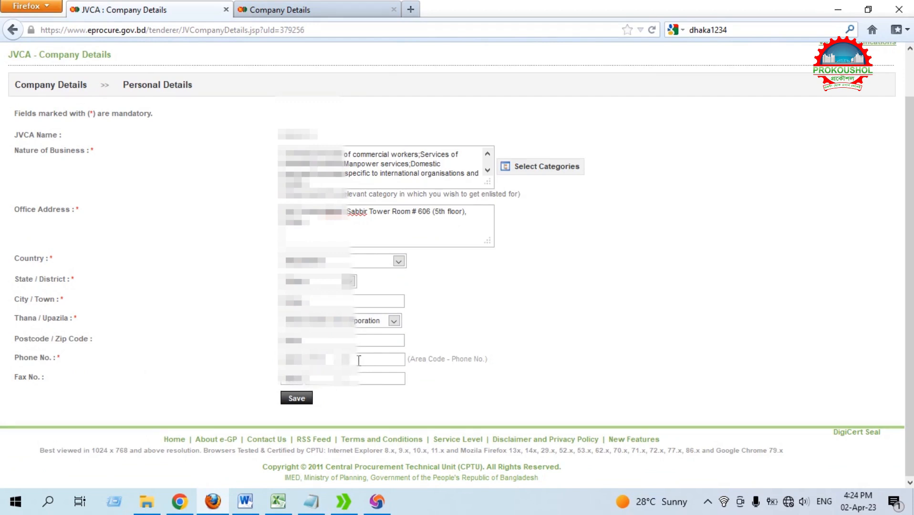
type("97")
left_click(547, 355)
left_click(297, 398)
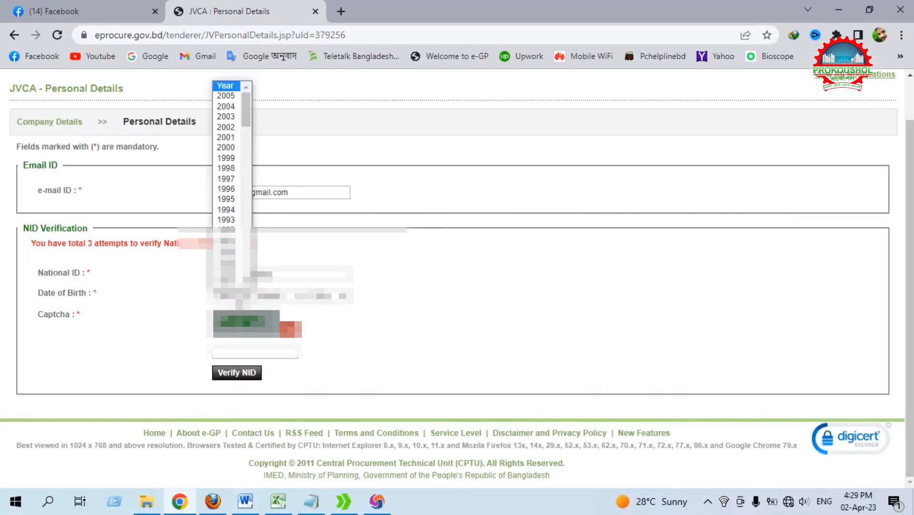
Set the date of birth year, month and day for NID verification
scroll(229, 201, "down", 15)
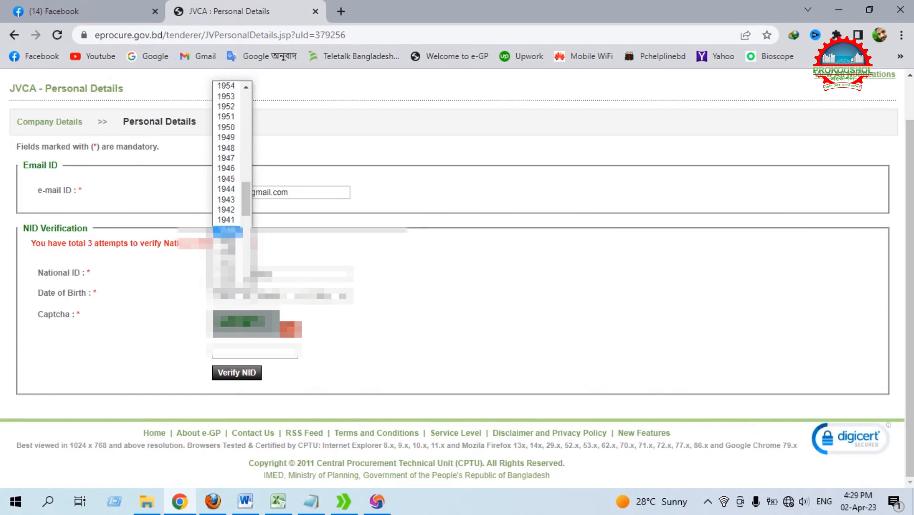
scroll(228, 234, "up", 4)
scroll(228, 232, "up", 5)
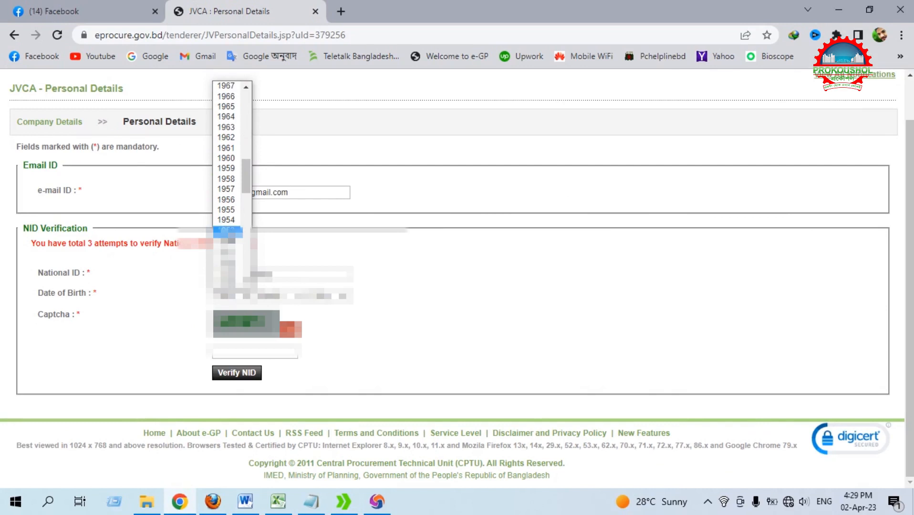
scroll(228, 234, "up", 4)
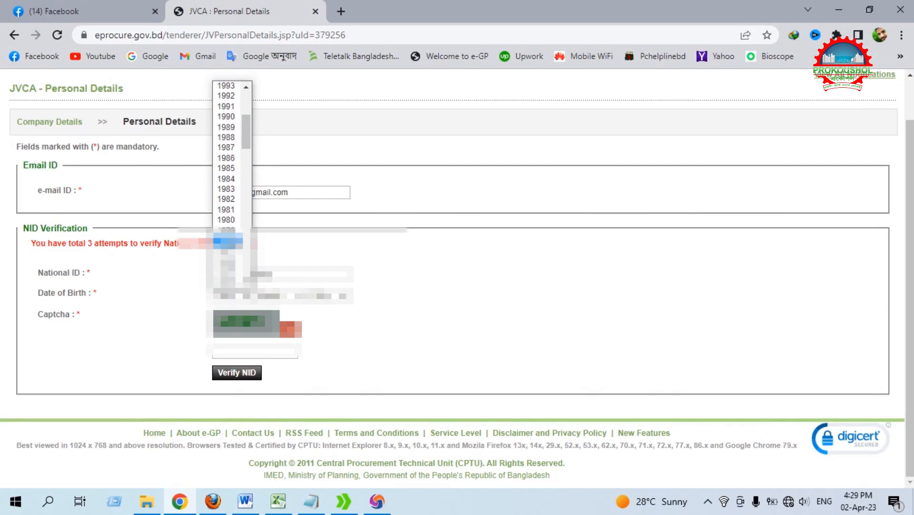
left_click(227, 189)
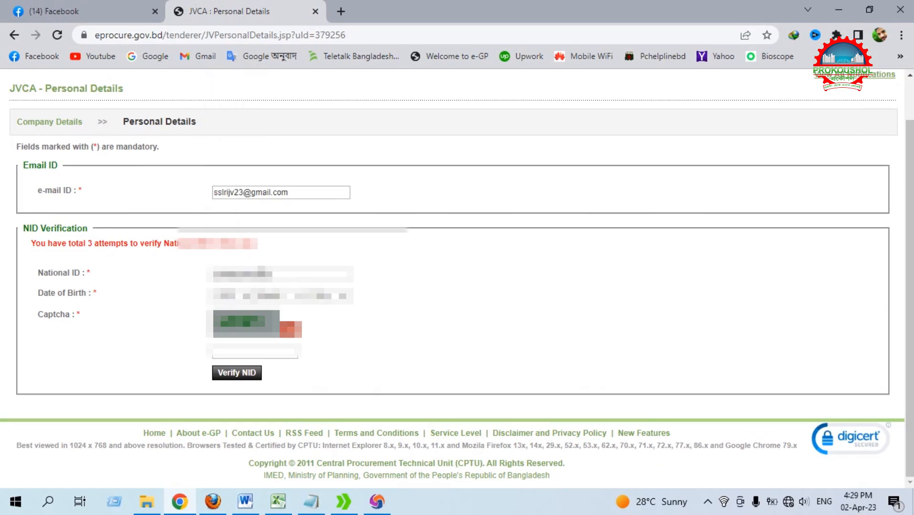
left_click(272, 296)
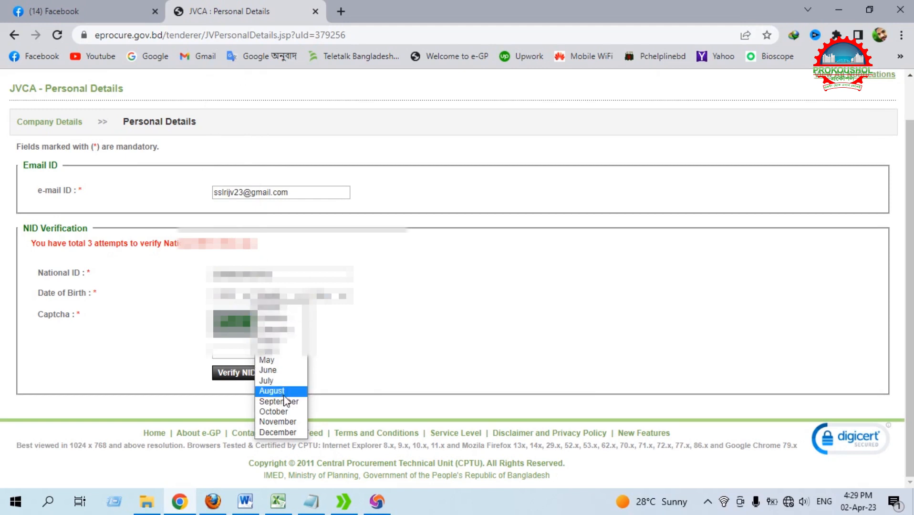
left_click(283, 381)
left_click(331, 296)
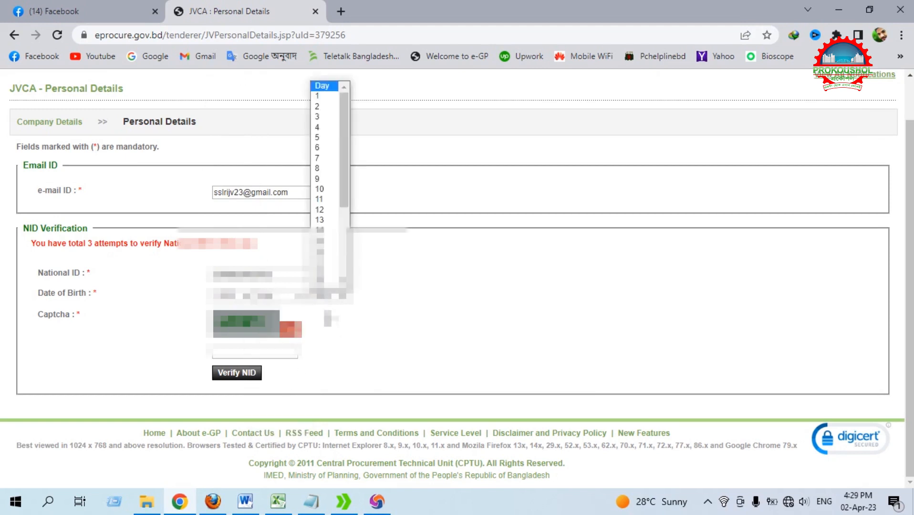
left_click(331, 100)
Enter the captcha and confirm verification of the national ID
left_click(262, 352)
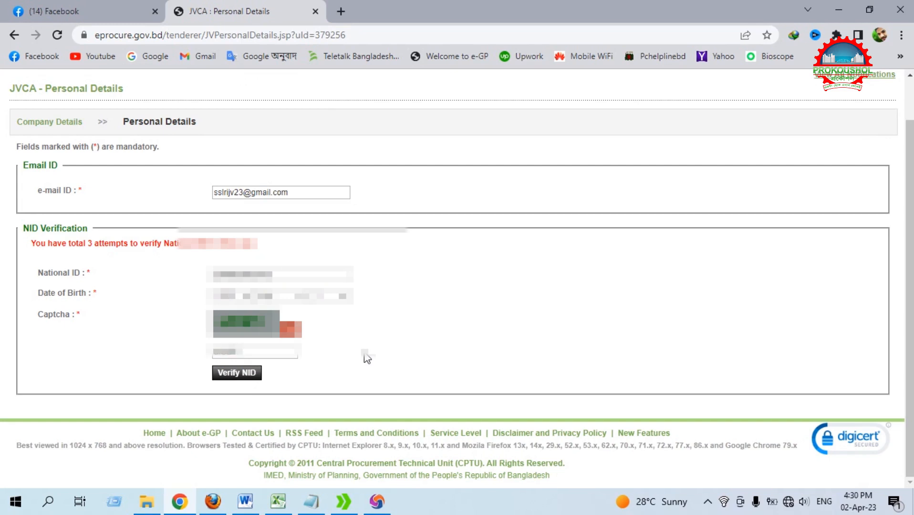
left_click(245, 377)
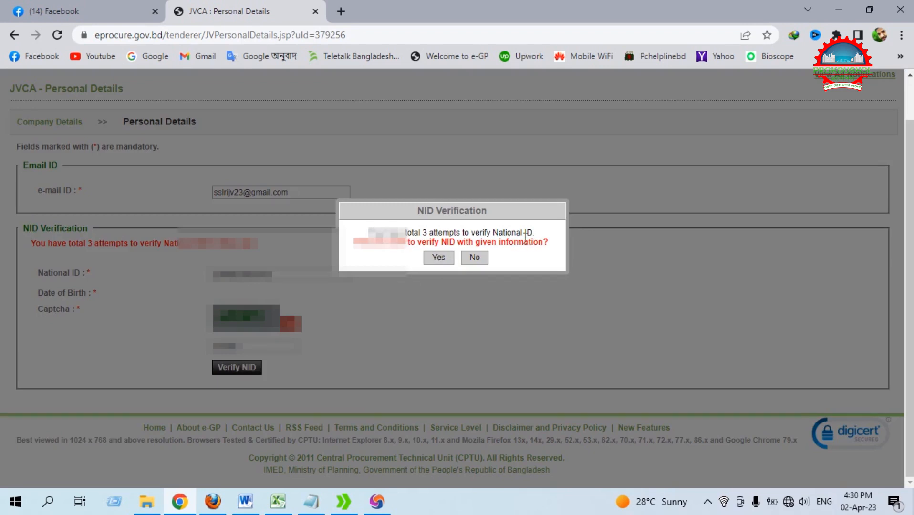
left_click(435, 258)
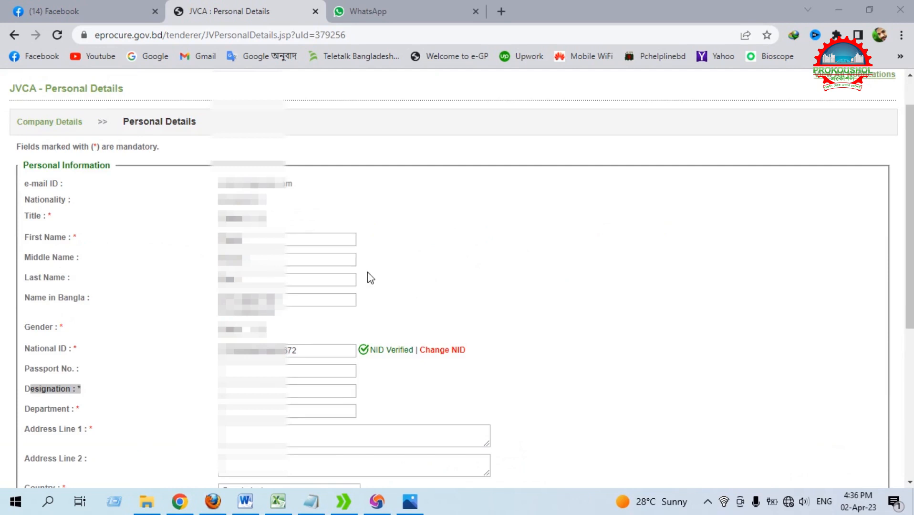
Fill Designation and Department from saved entries and paste the office address into Address Line 1
scroll(379, 261, "down", 3)
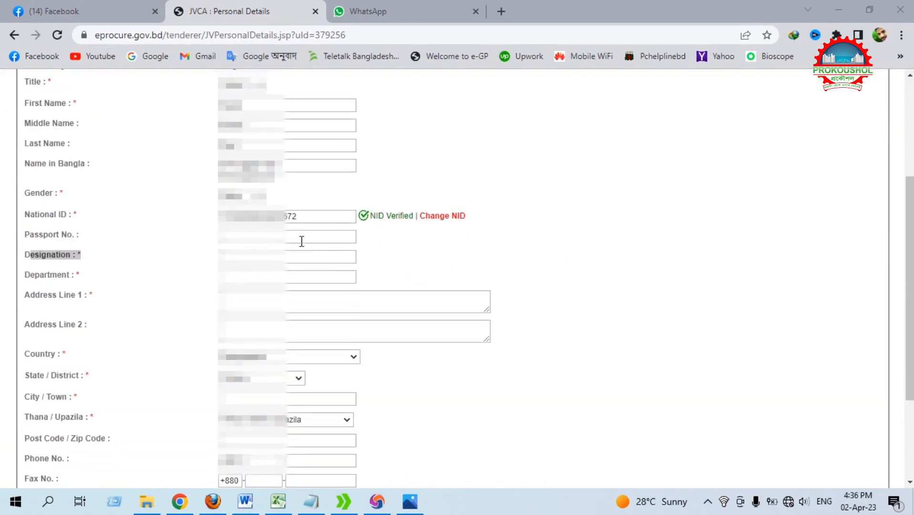
left_click(257, 256)
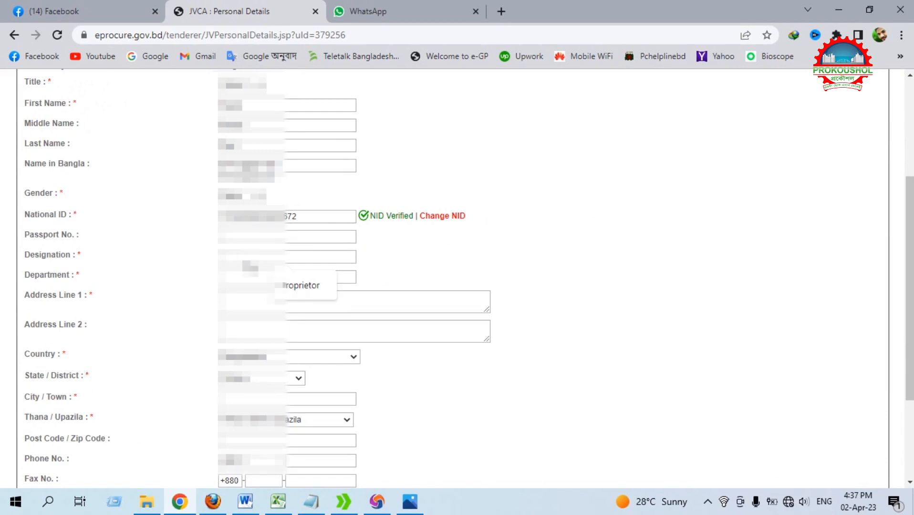
left_click(301, 283)
left_click(276, 276)
left_click(288, 306)
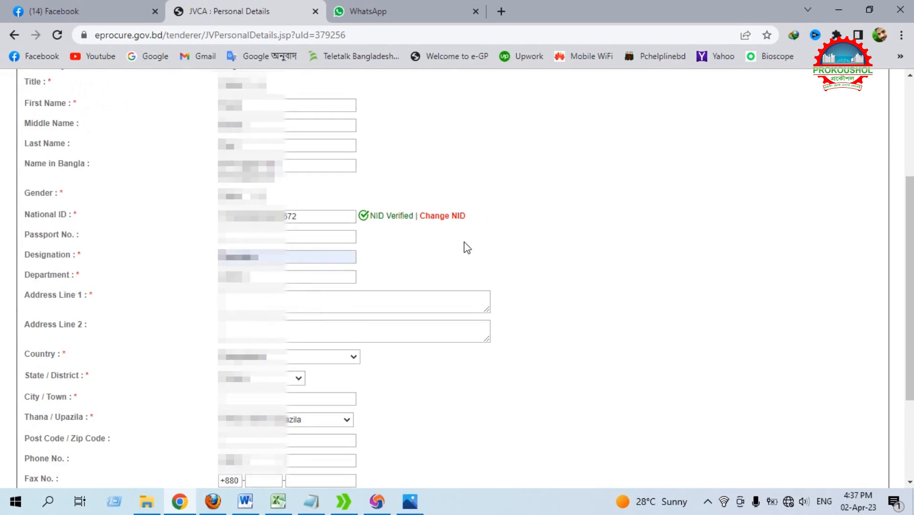
left_click_drag(29, 296, 246, 307)
left_click(246, 307)
key("ctrl+v")
left_click_drag(31, 354, 95, 349)
left_click_drag(30, 376, 110, 377)
Set City to Dhaka, Thana/Upazila to Corporation and Post Code to 1000
scroll(110, 376, "down", 3)
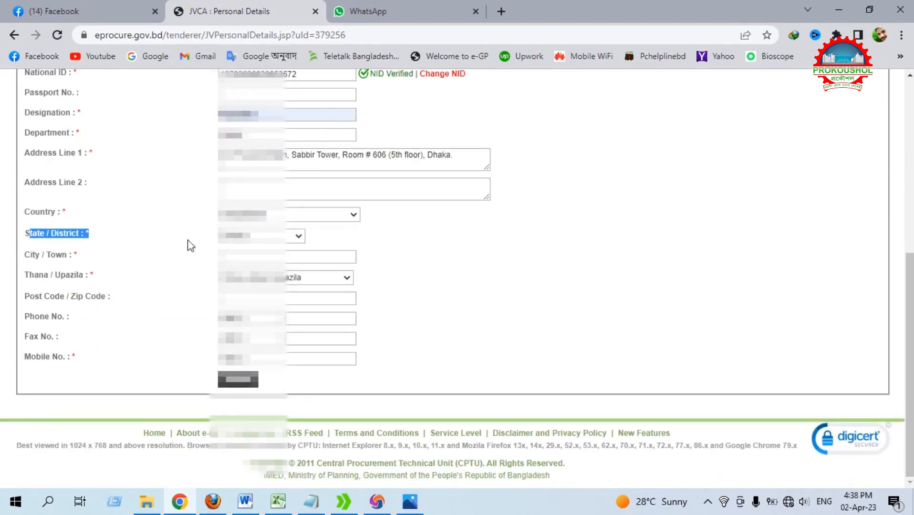
left_click_drag(31, 254, 79, 255)
left_click(246, 253)
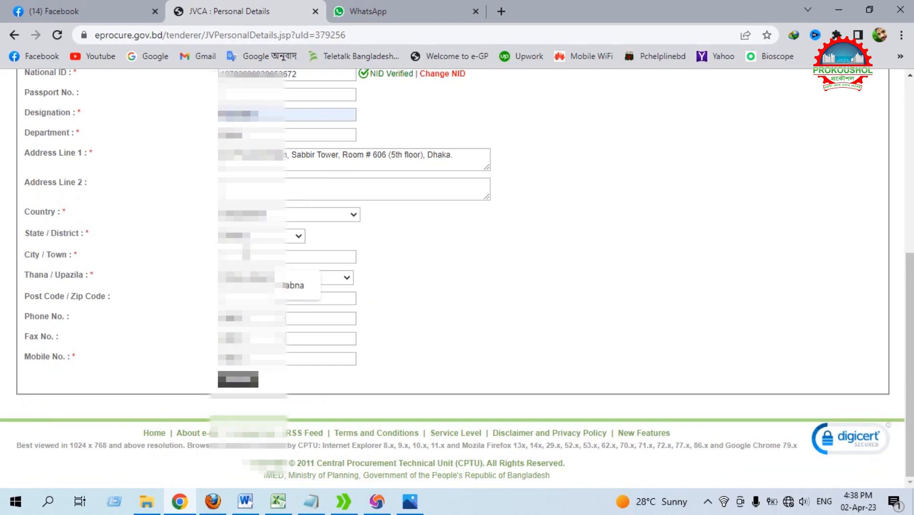
type("D")
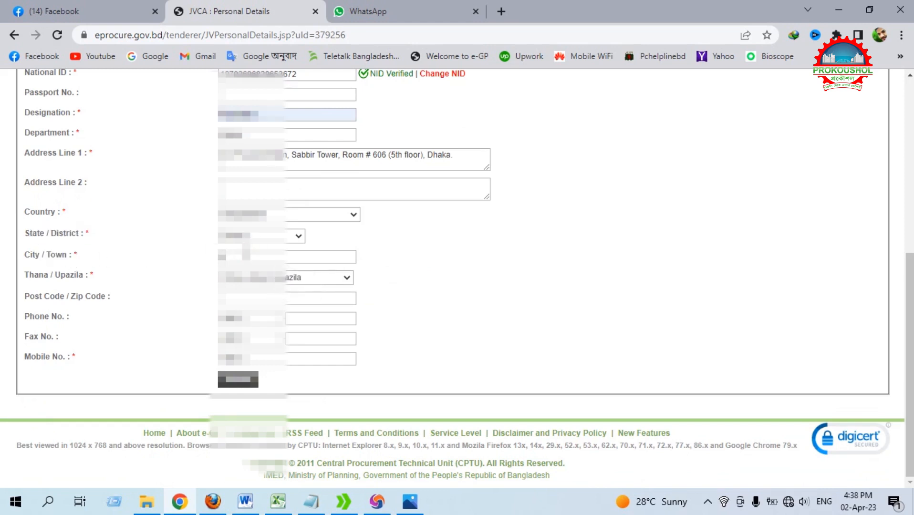
type("haka")
left_click_drag(34, 275, 94, 276)
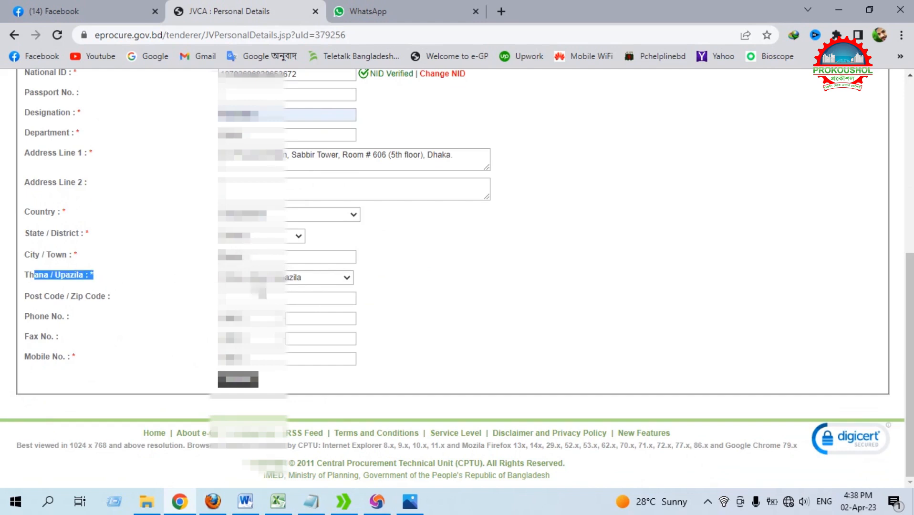
left_click(308, 278)
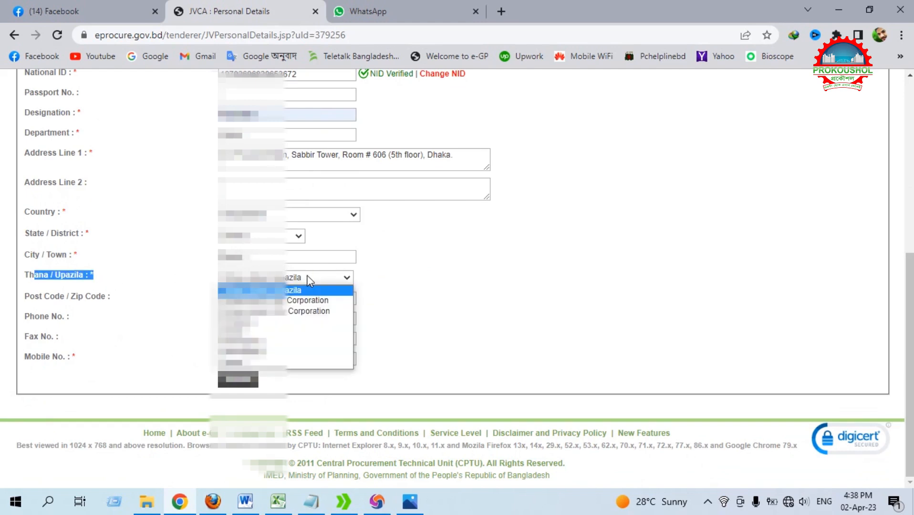
left_click(288, 312)
left_click(260, 299)
type("1000")
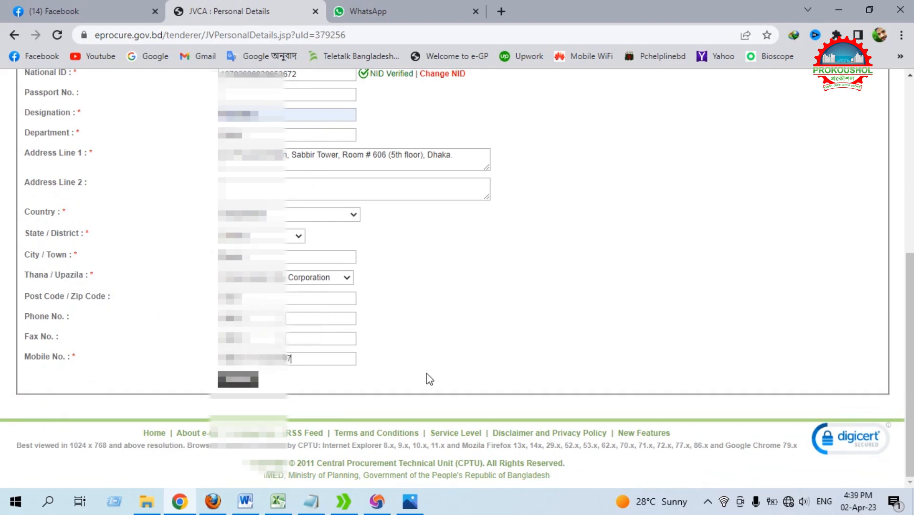
Save the personal details and complete the JVCA registration process
left_click(238, 379)
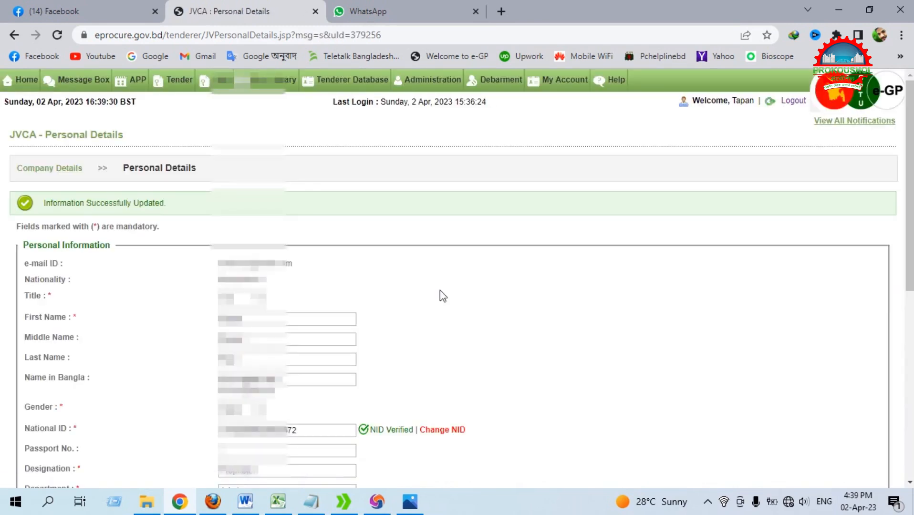
scroll(440, 290, "down", 8)
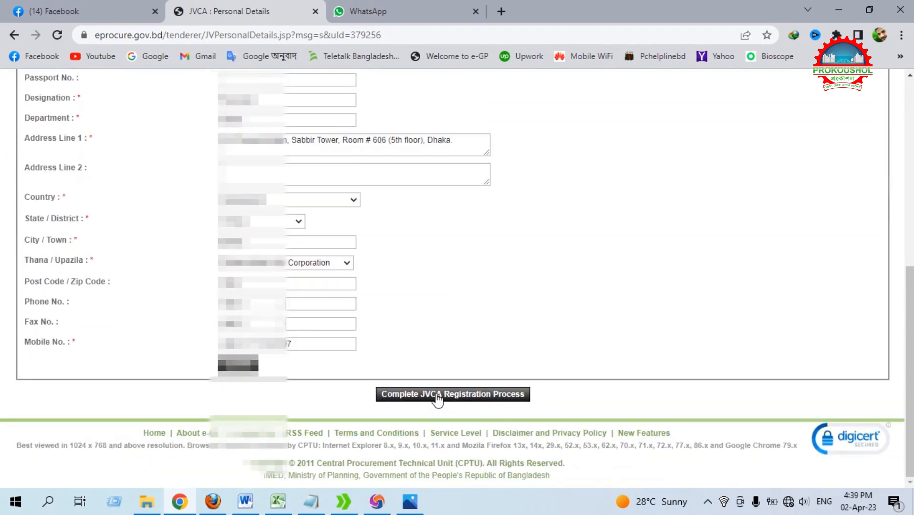
left_click(436, 395)
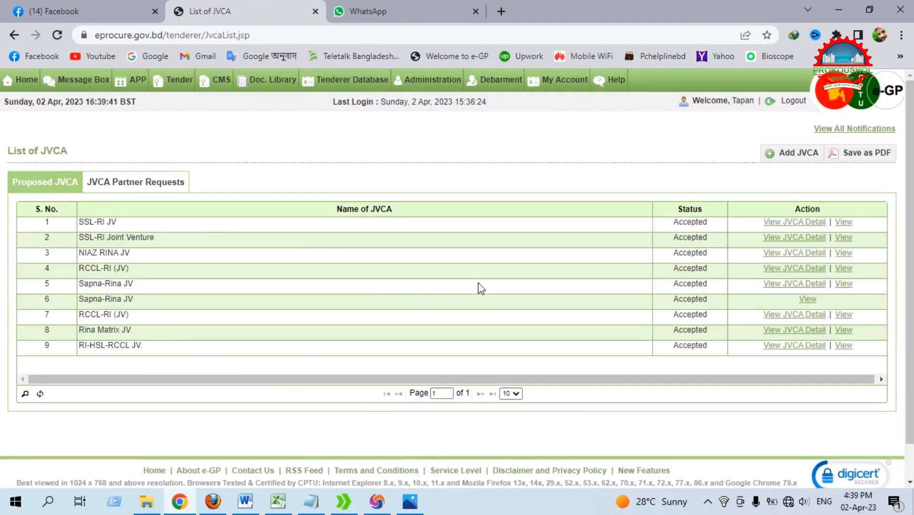
Confirm SSL-RI JV shows Accepted, log out, and bring up the advanced tender search
left_click_drag(672, 222, 721, 222)
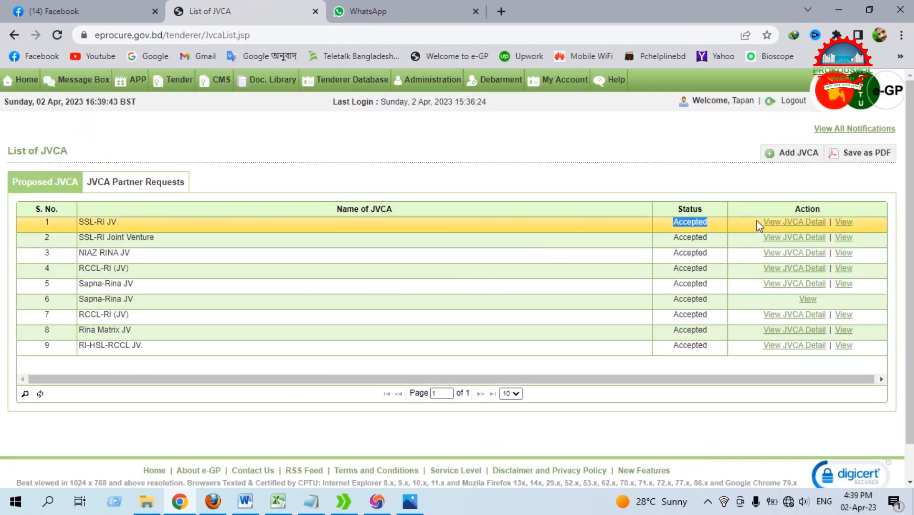
left_click(412, 149)
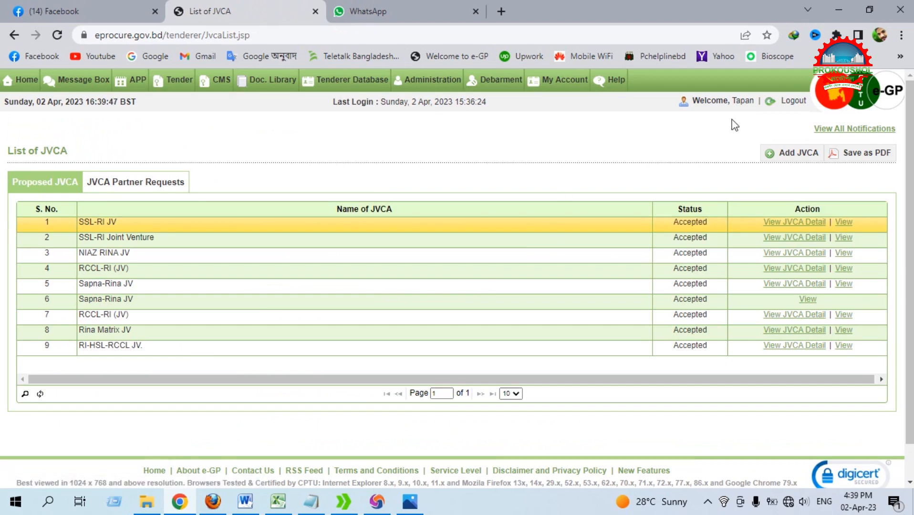
left_click(792, 101)
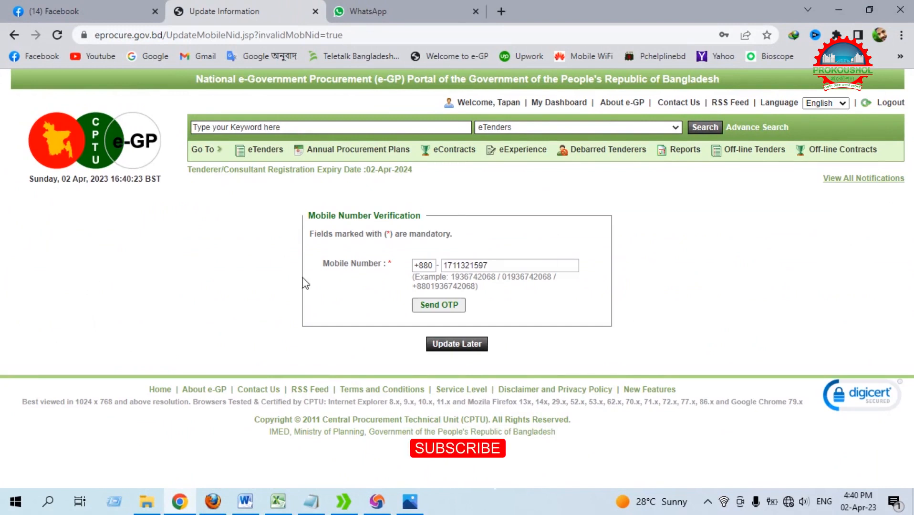
left_click(747, 128)
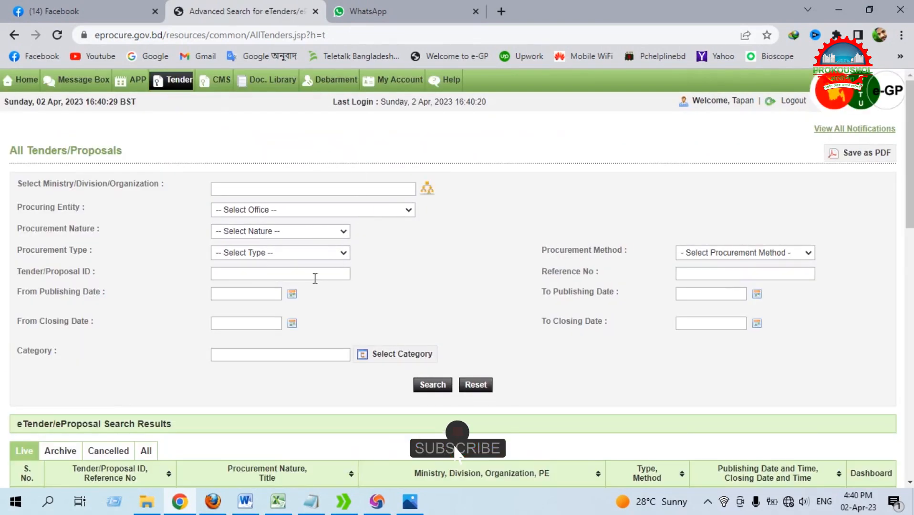
Search Tender/Proposal ID 791157 and open its dashboard from the result row
scroll(314, 278, "down", 5)
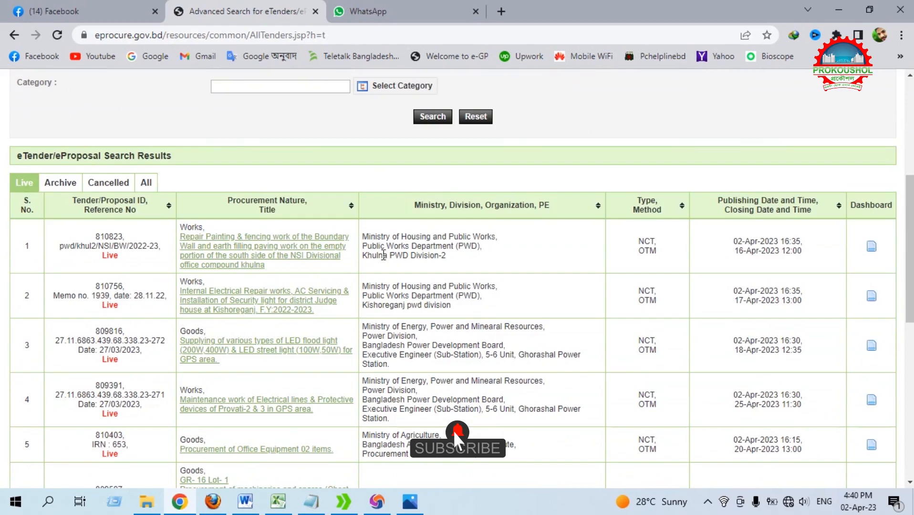
scroll(432, 255, "up", 4)
left_click(285, 207)
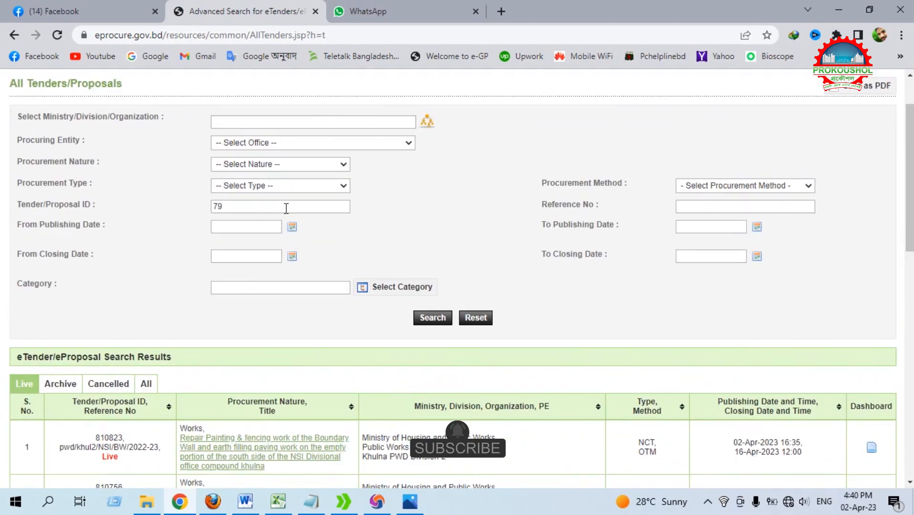
type("791157")
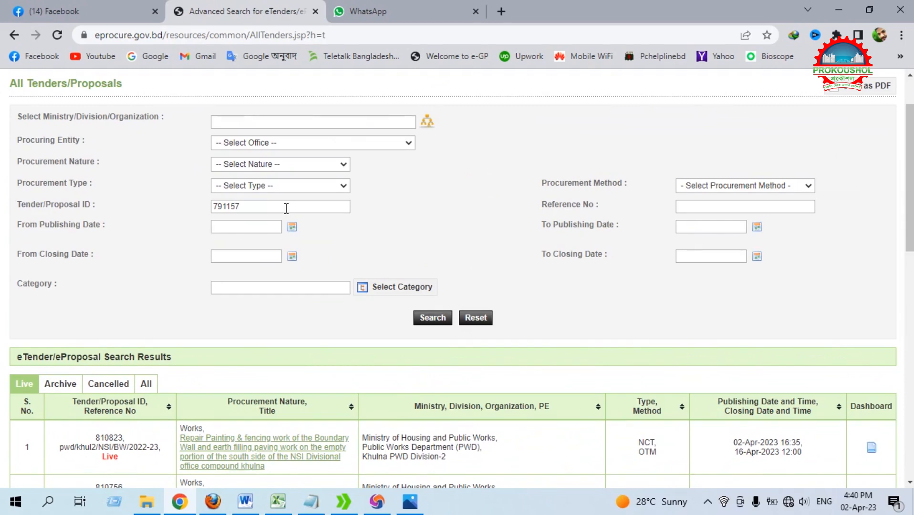
left_click(428, 319)
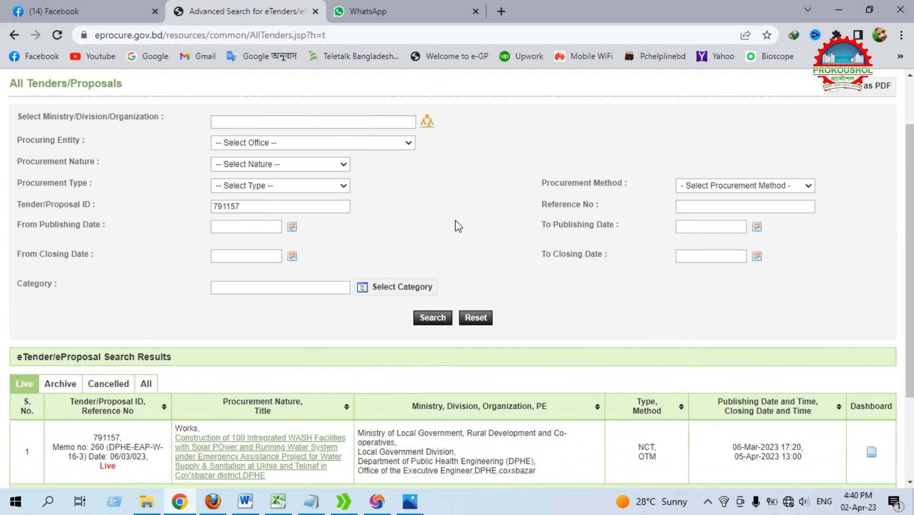
scroll(456, 226, "down", 3)
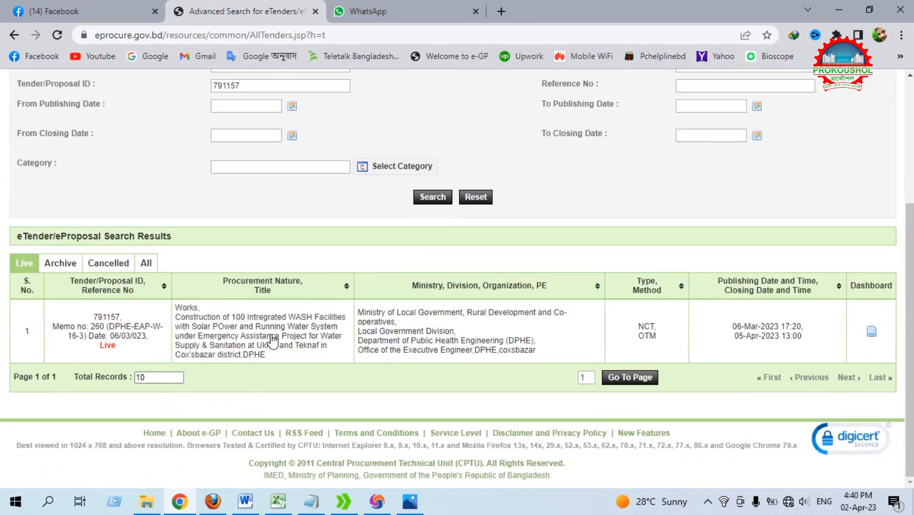
left_click(870, 335)
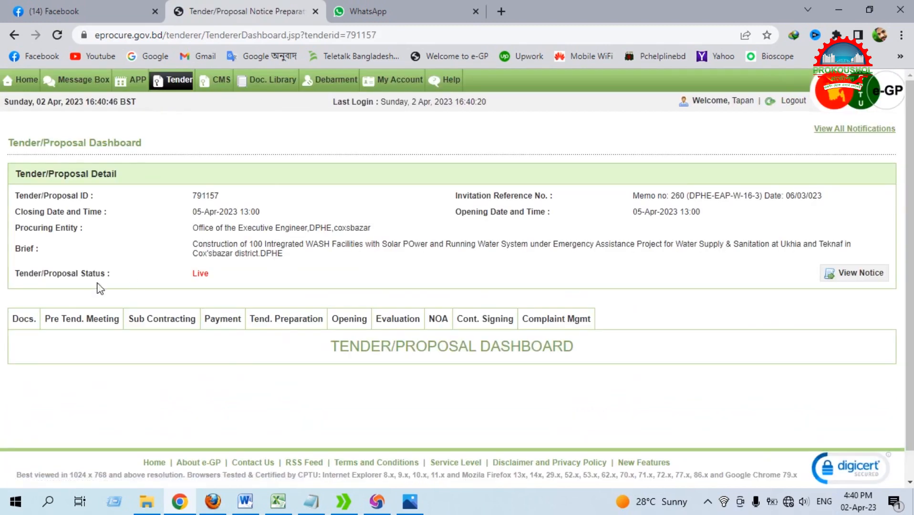
From the Docs section, reach the online payment page for the 4000.00 BDT document fee
left_click(23, 318)
scroll(243, 202, "down", 3)
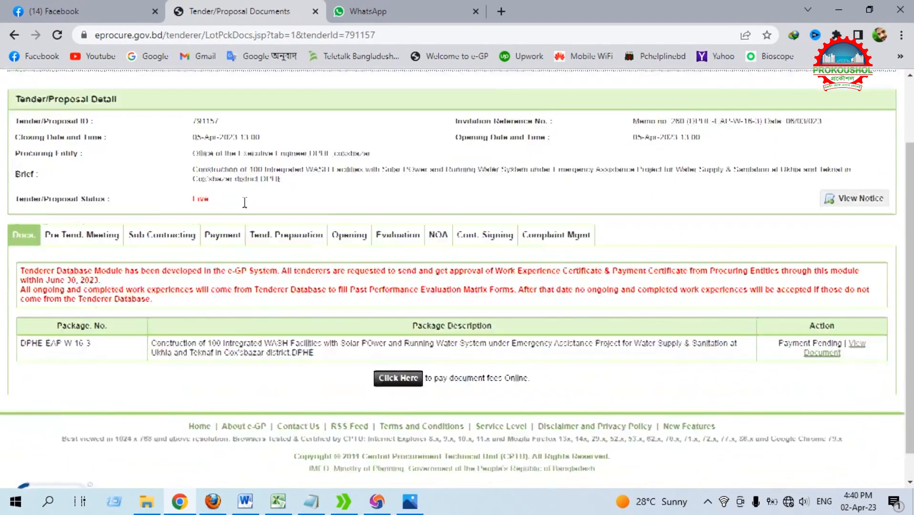
left_click(398, 347)
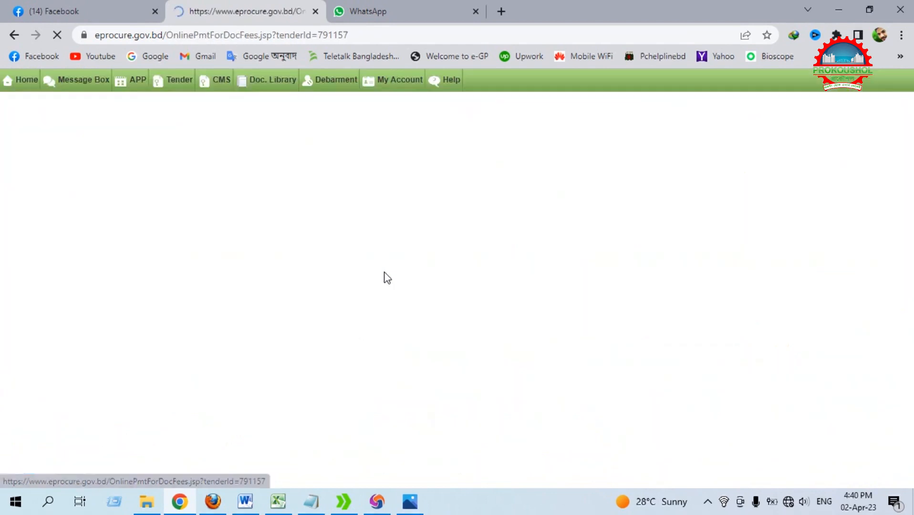
scroll(286, 286, "down", 1)
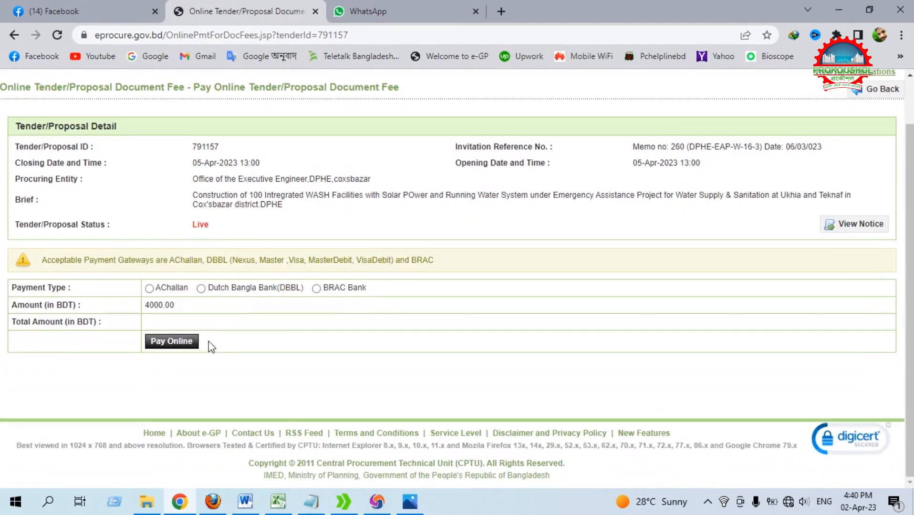
scroll(208, 341, "up", 1)
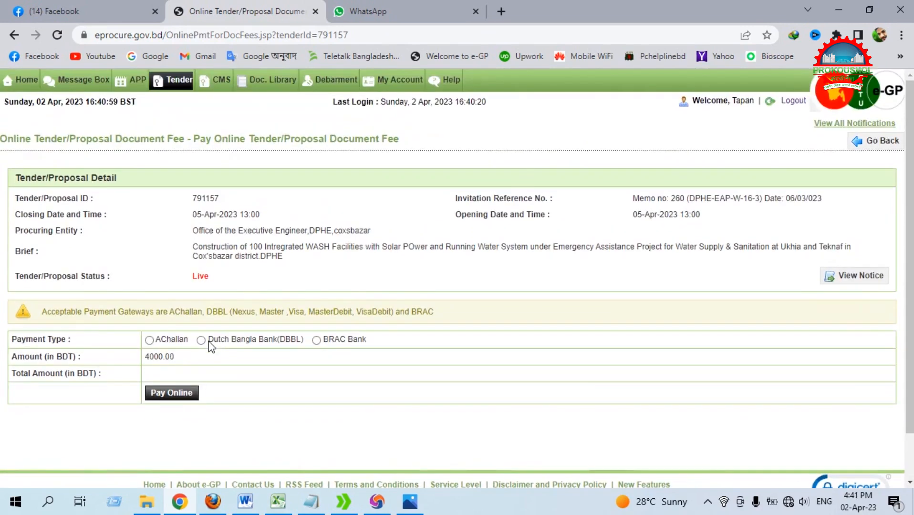
scroll(208, 341, "down", 1)
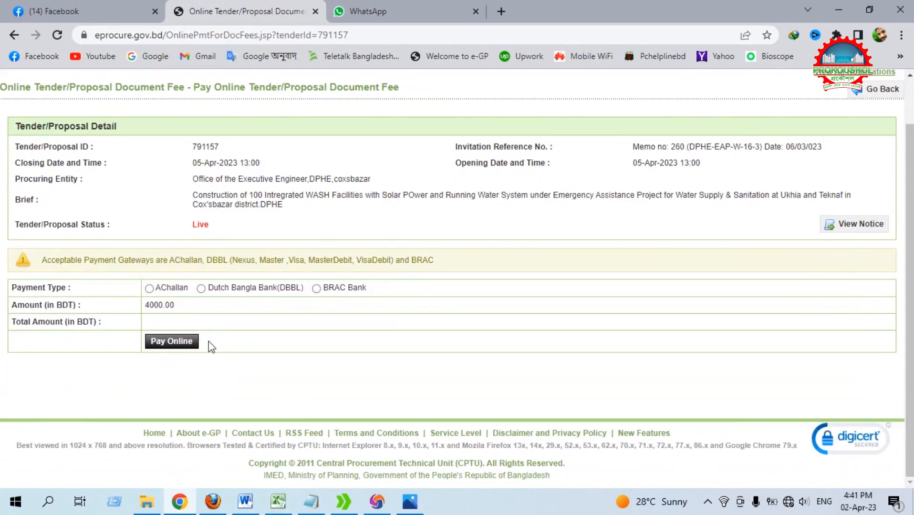
scroll(209, 342, "up", 1)
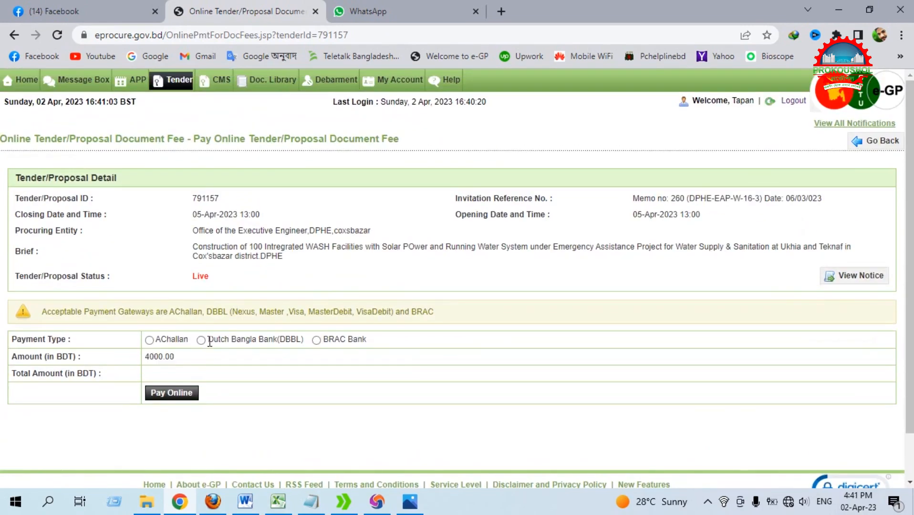